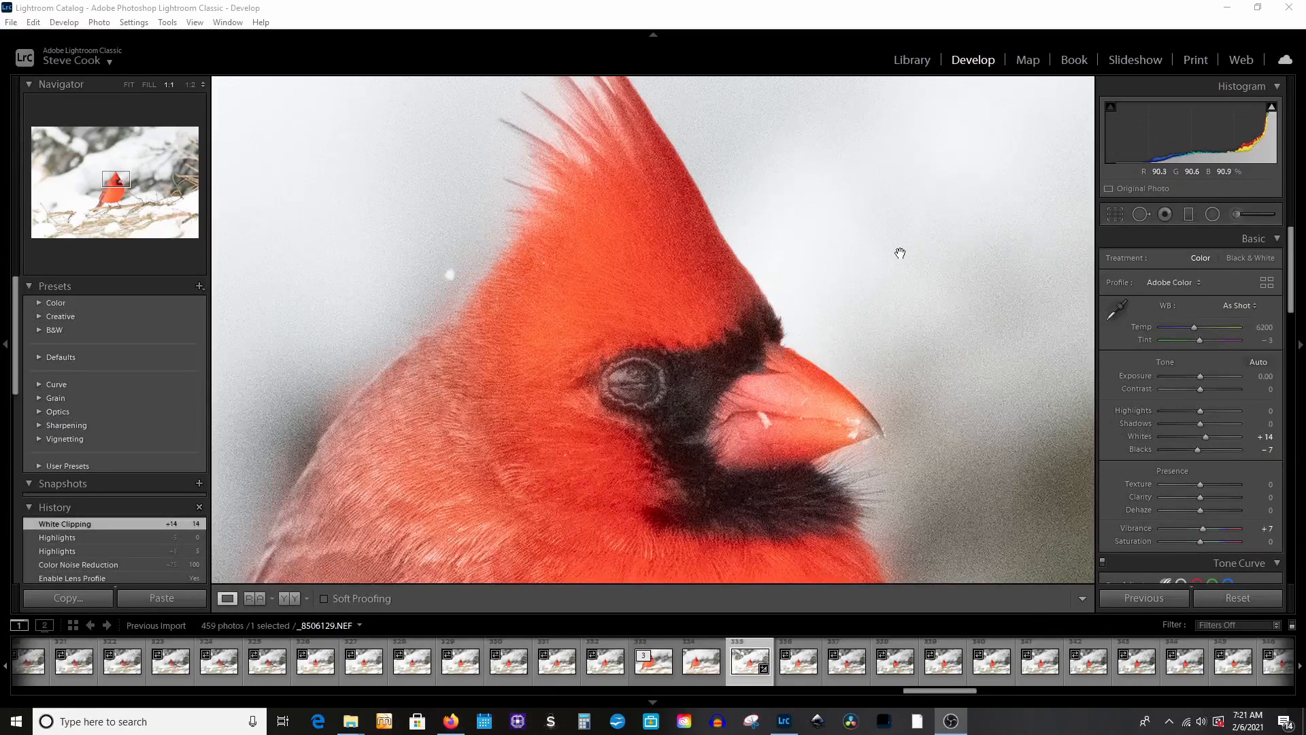
Set the color noise reduction of the cardinal photo to 100
drag(933, 250, 883, 271)
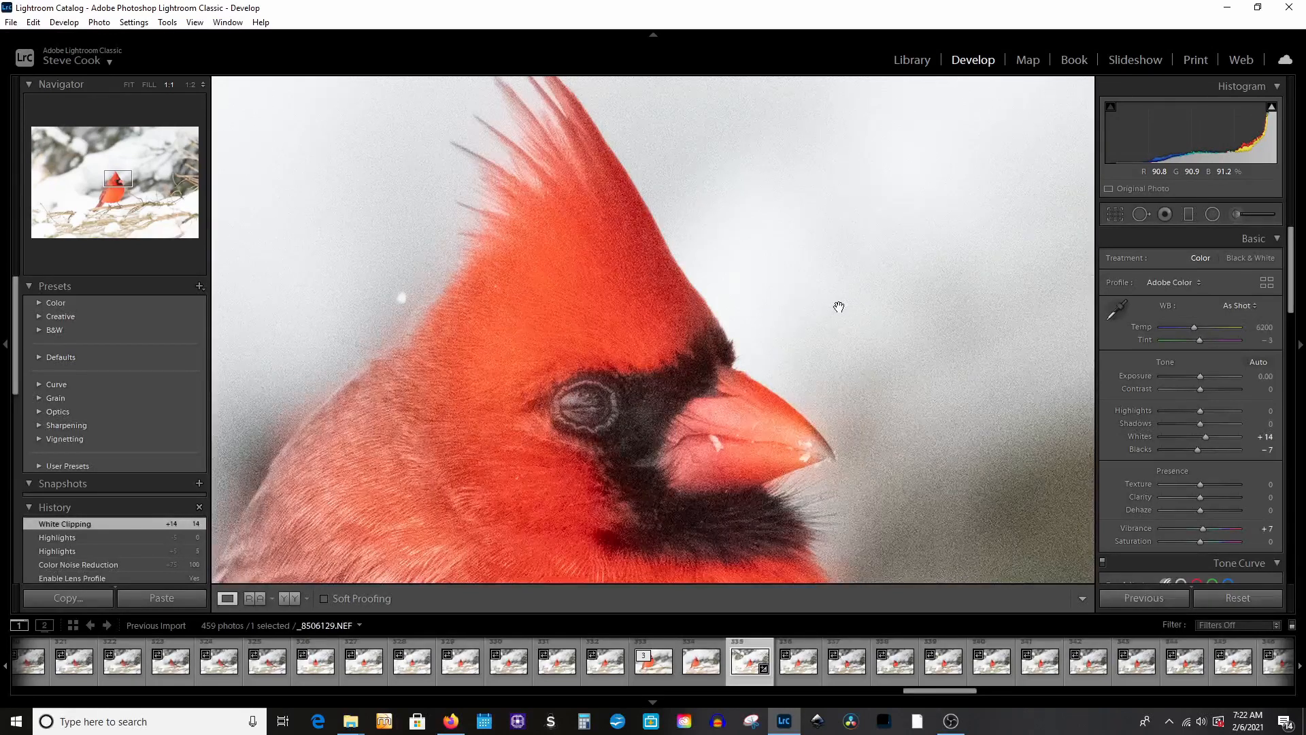
drag(895, 387, 916, 337)
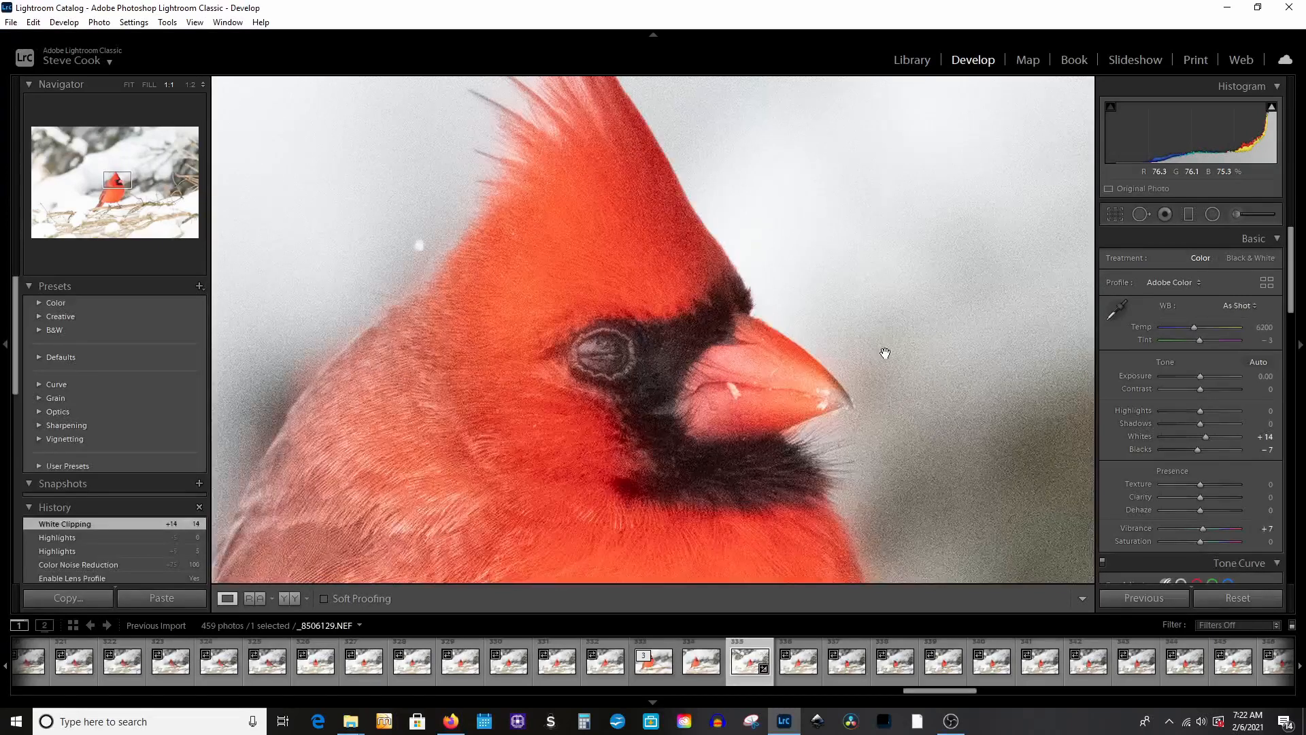
drag(885, 353, 925, 432)
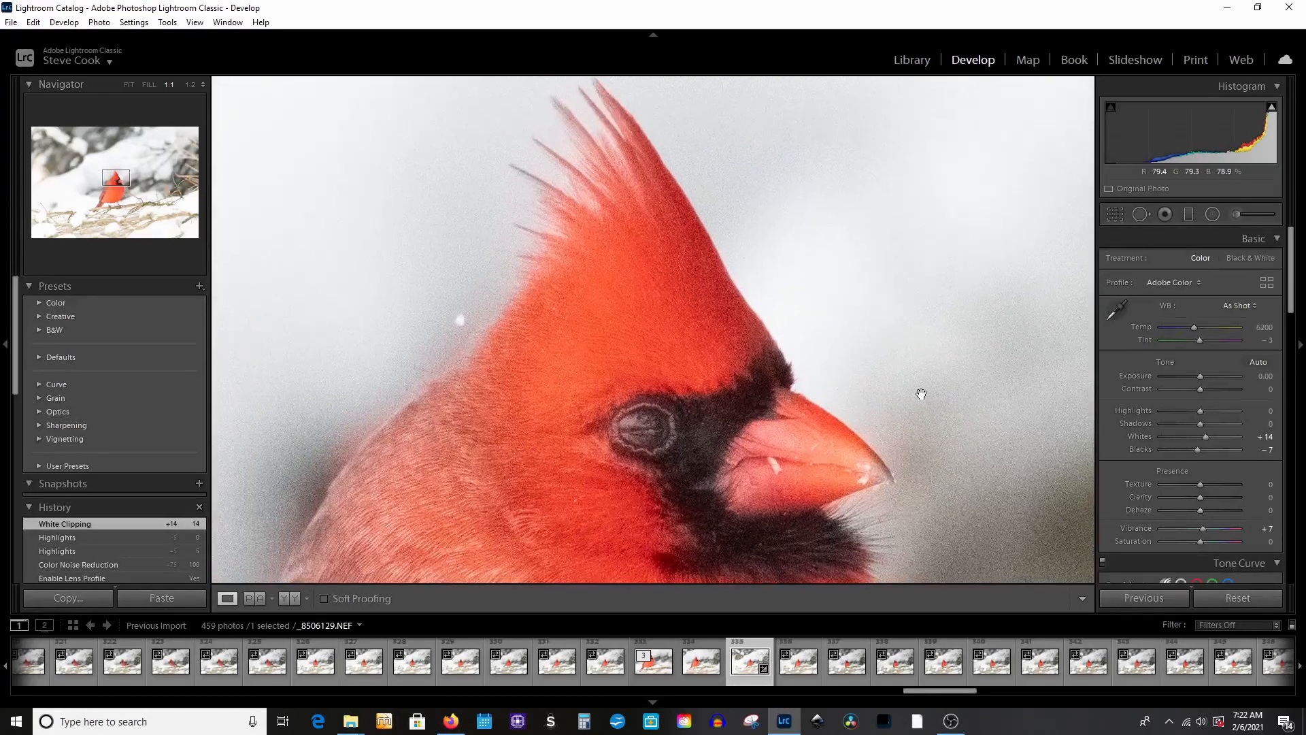
drag(779, 427, 707, 334)
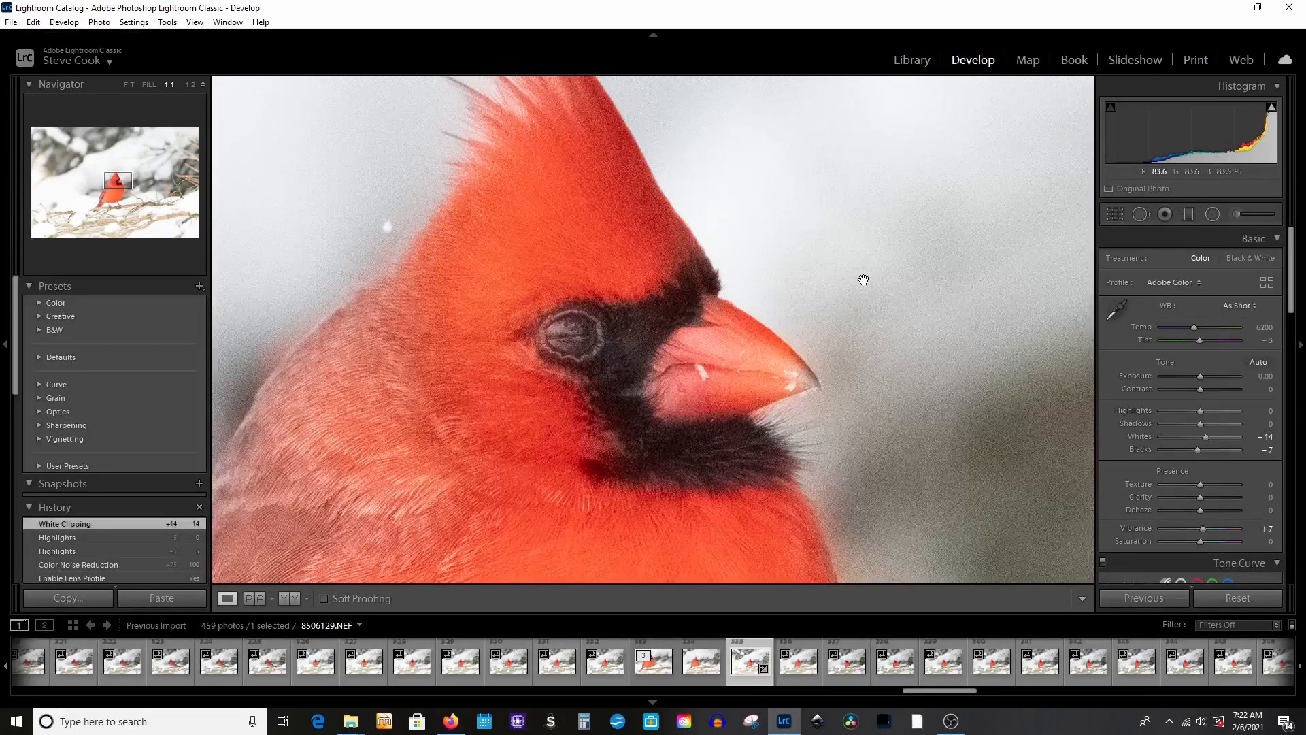
drag(864, 279, 878, 284)
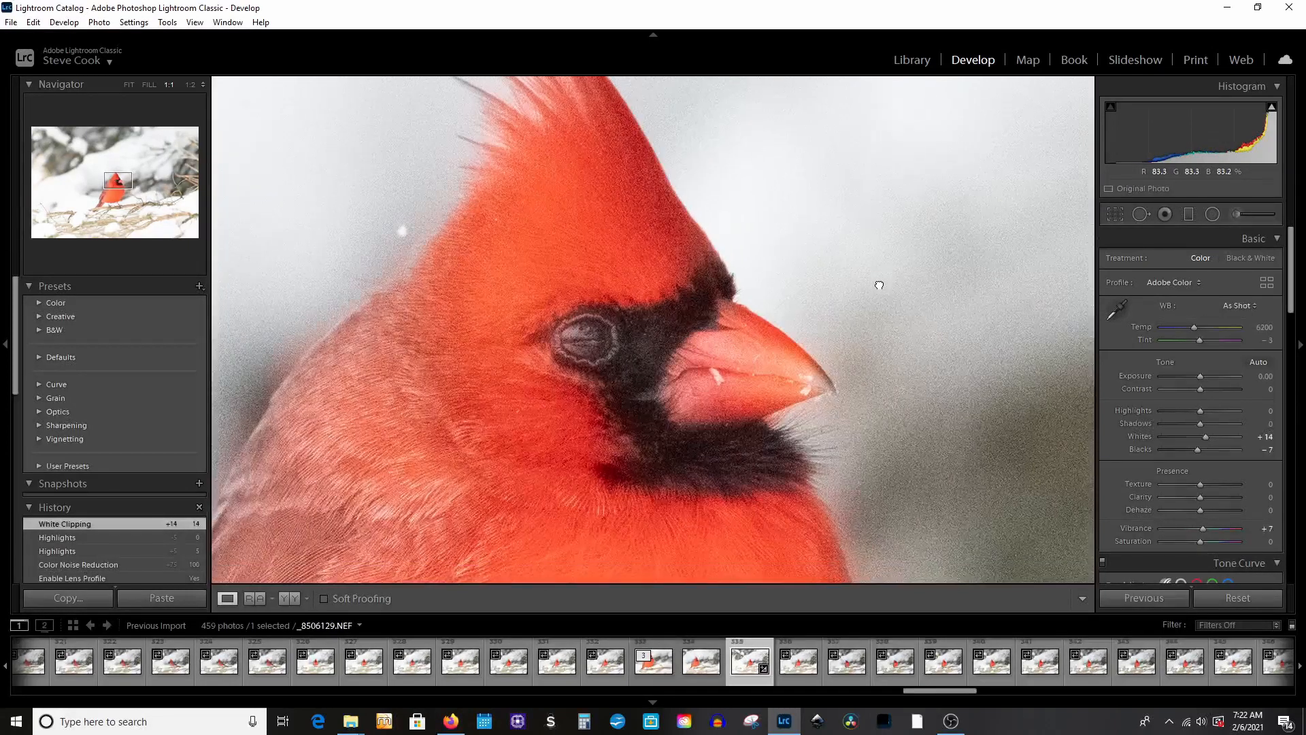
drag(1291, 304, 1294, 337)
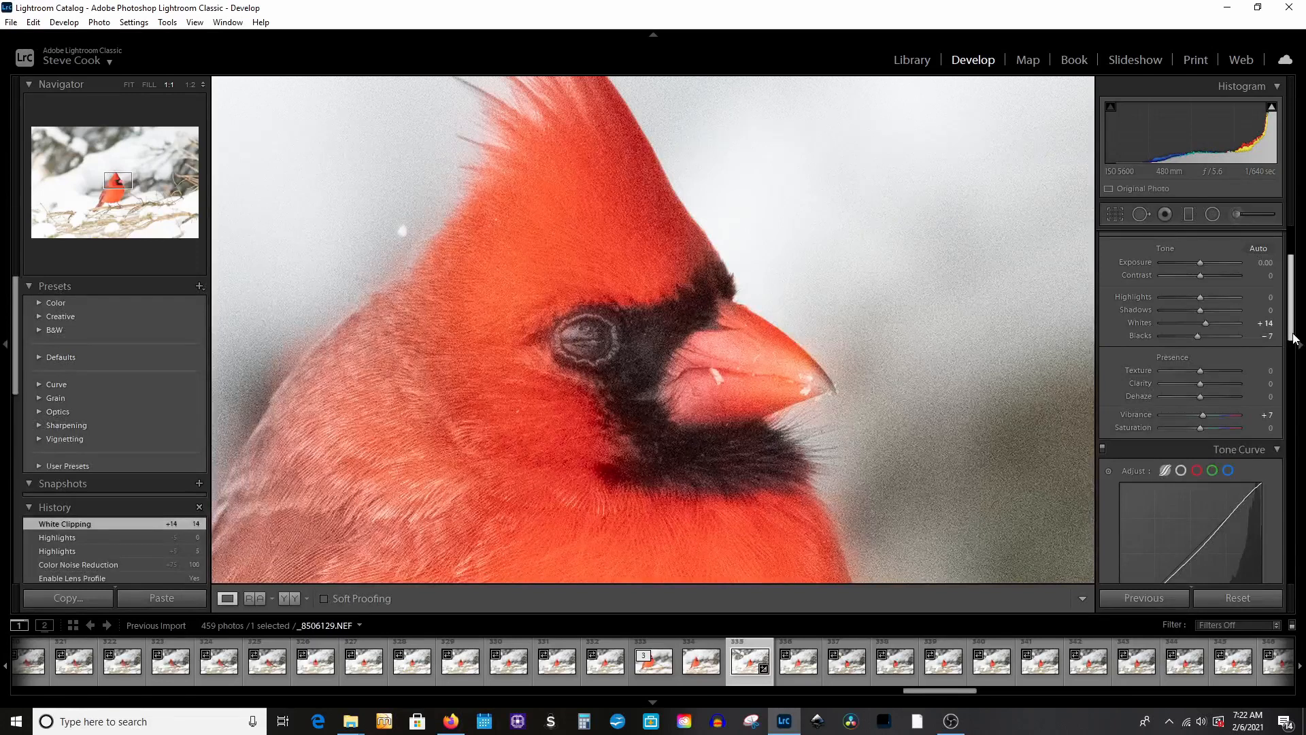
drag(1295, 338, 1305, 489)
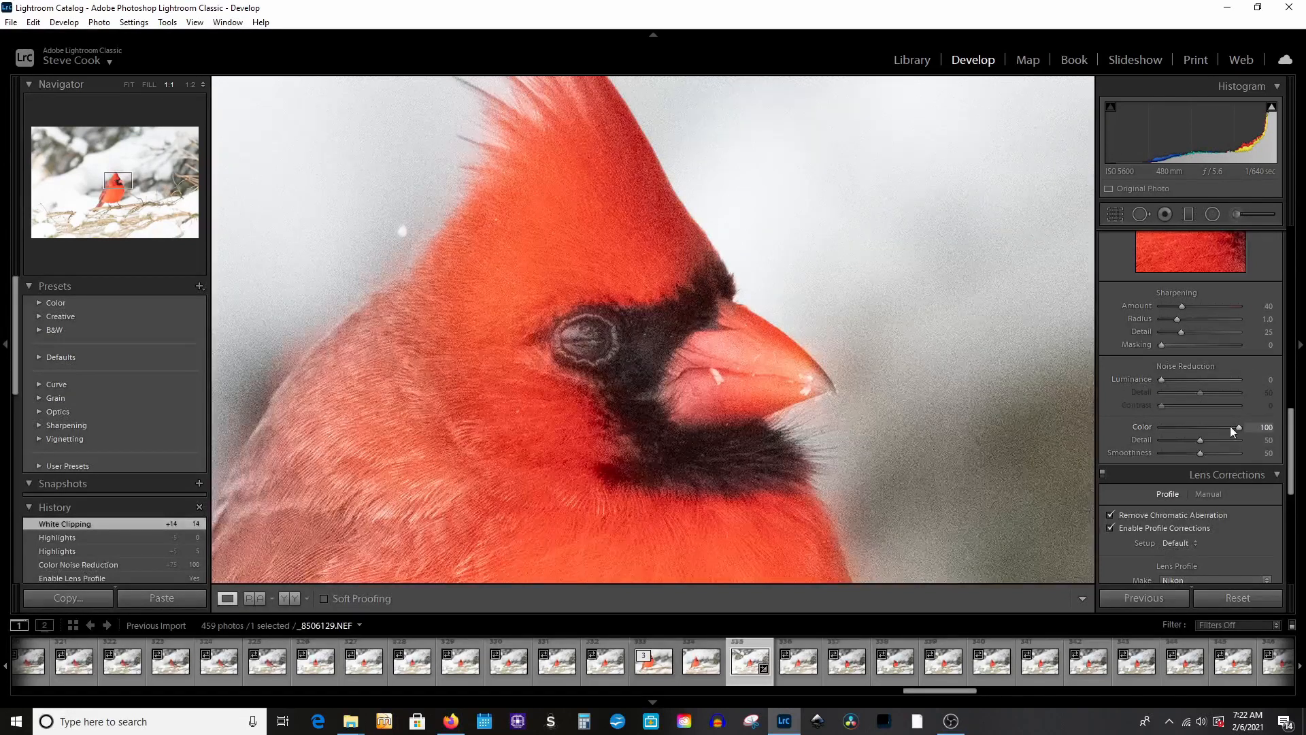
mouse_move(1239, 430)
mouse_down()
mouse_move(1158, 429)
mouse_move(1255, 442)
mouse_up()
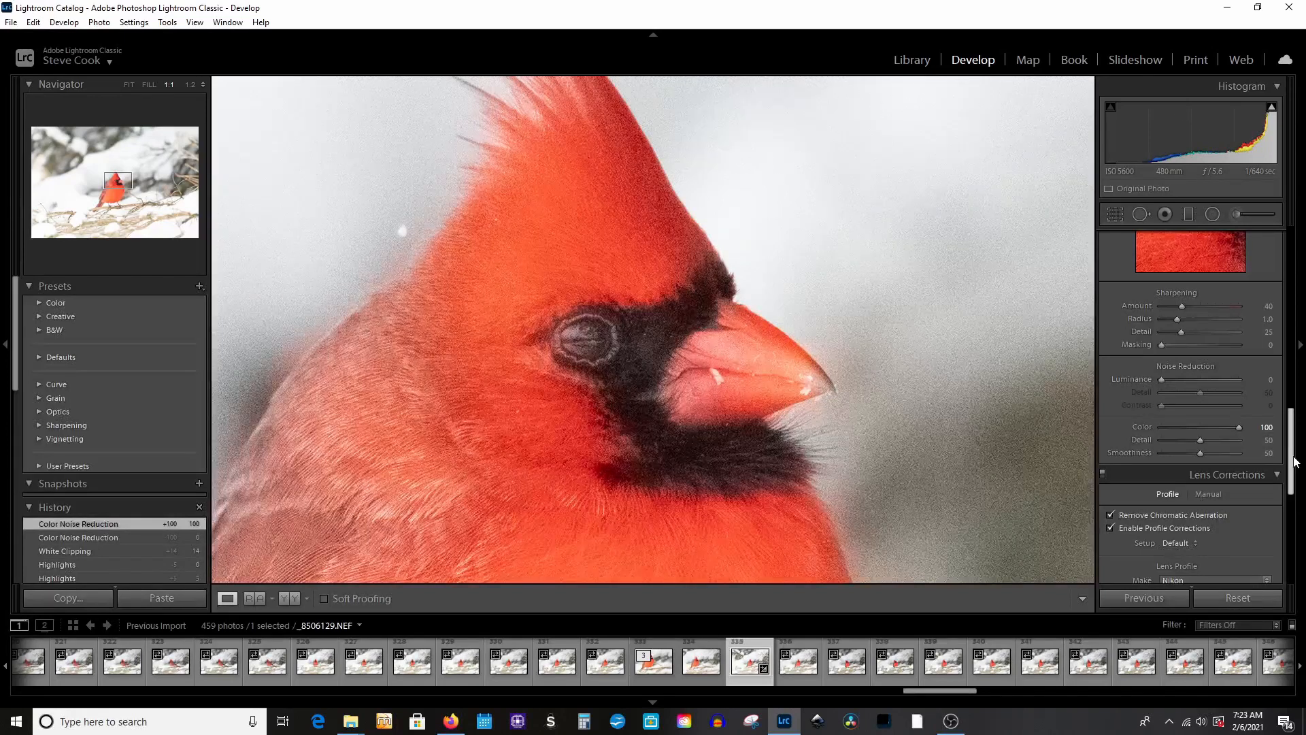
Send the cardinal photo to Adobe Photoshop 2021 for editing
scroll(1224, 422, down, 3)
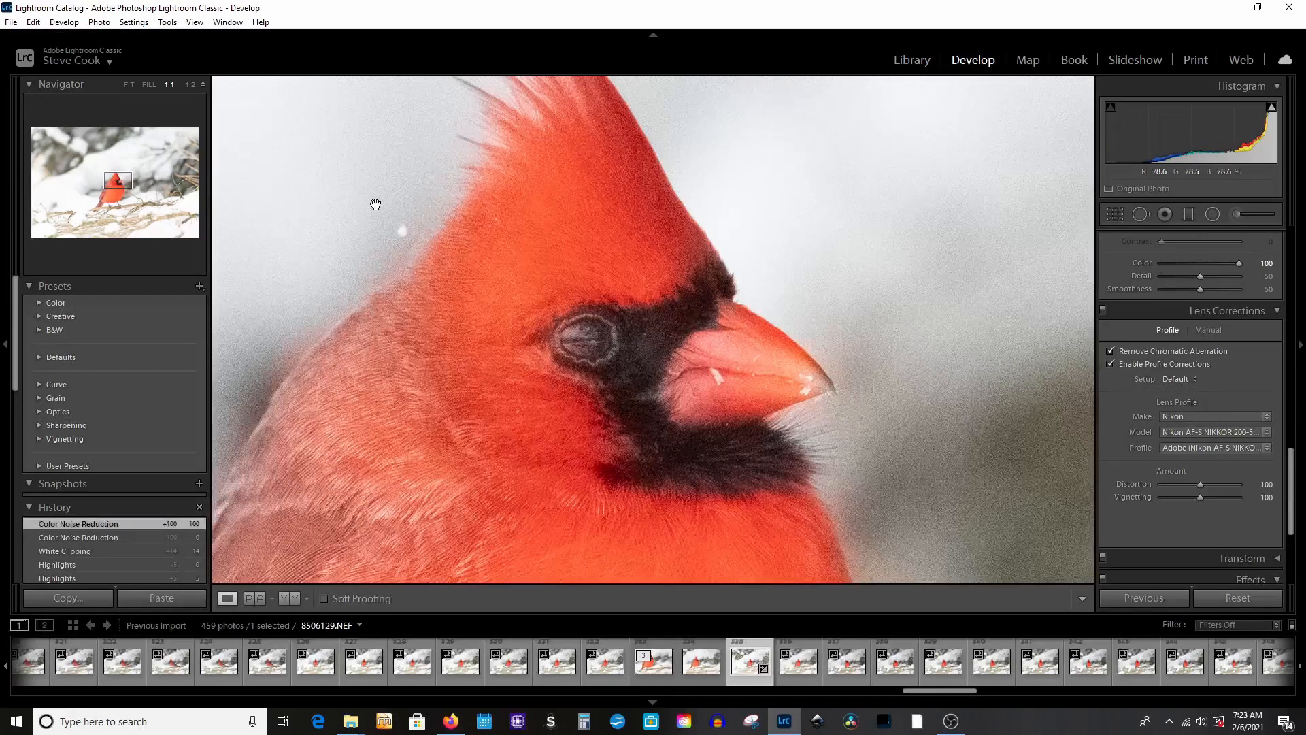
click(98, 22)
mouse_move(139, 93)
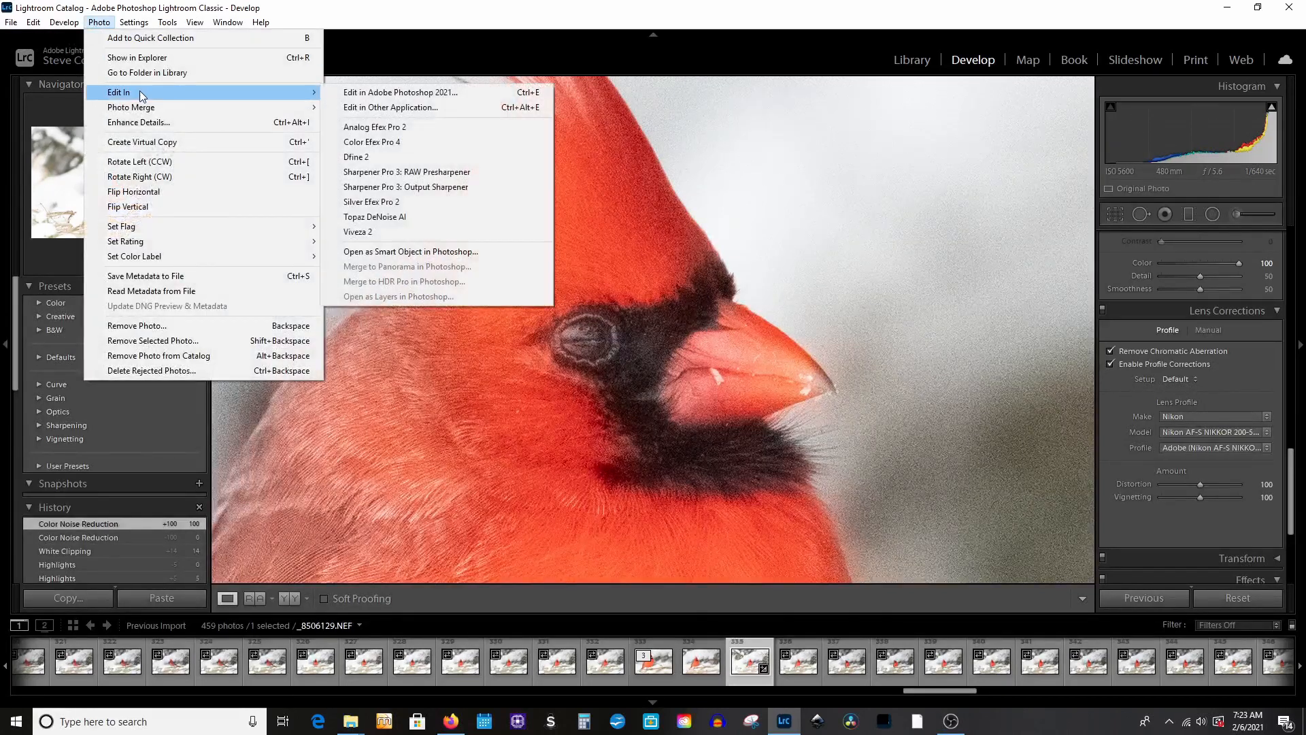
click(375, 92)
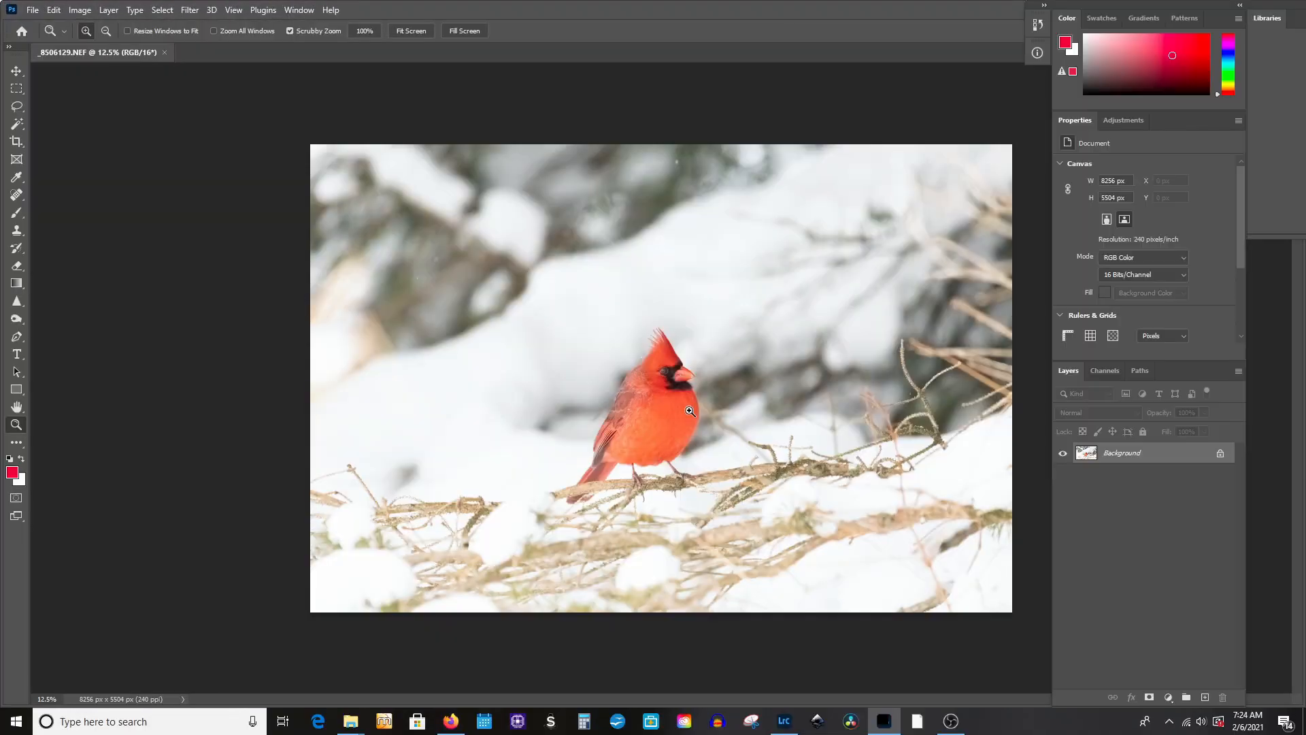
Launch the Topaz DeNoise AI filter on the cardinal photo and dismiss the update offer
click(689, 401)
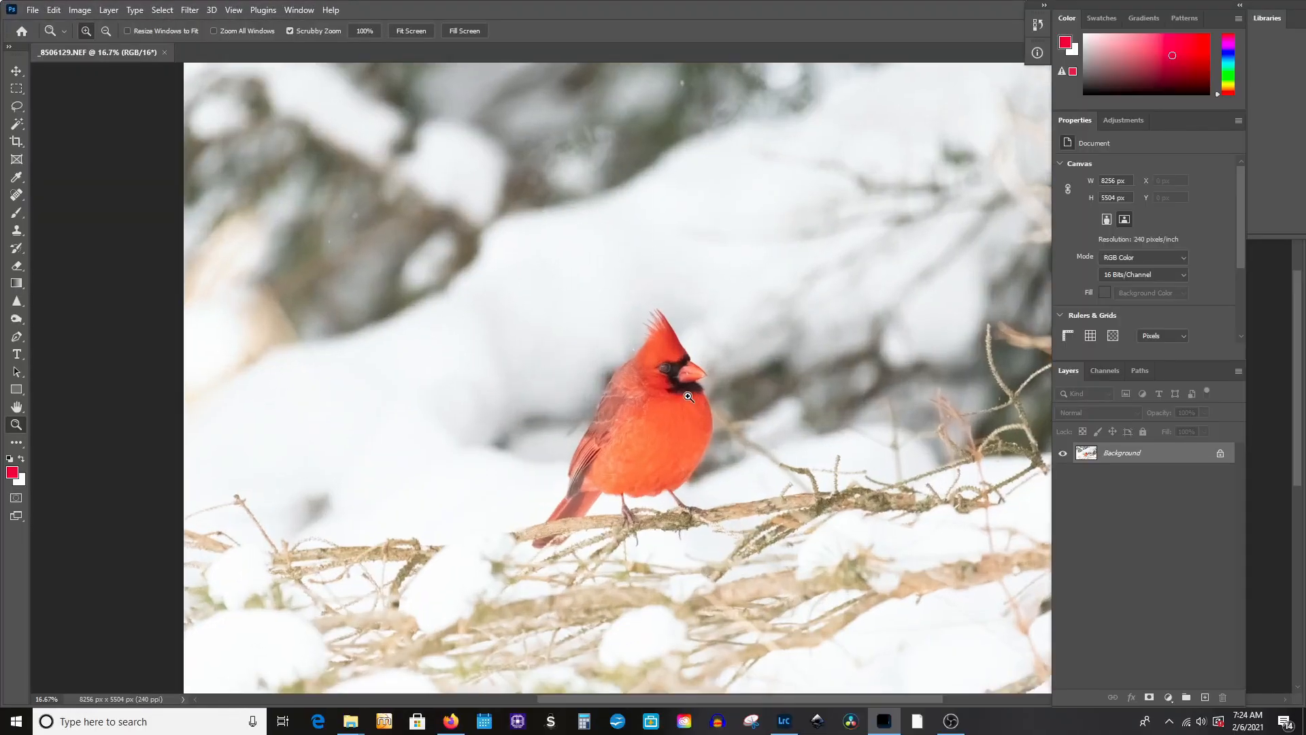
click(688, 399)
click(685, 395)
click(686, 394)
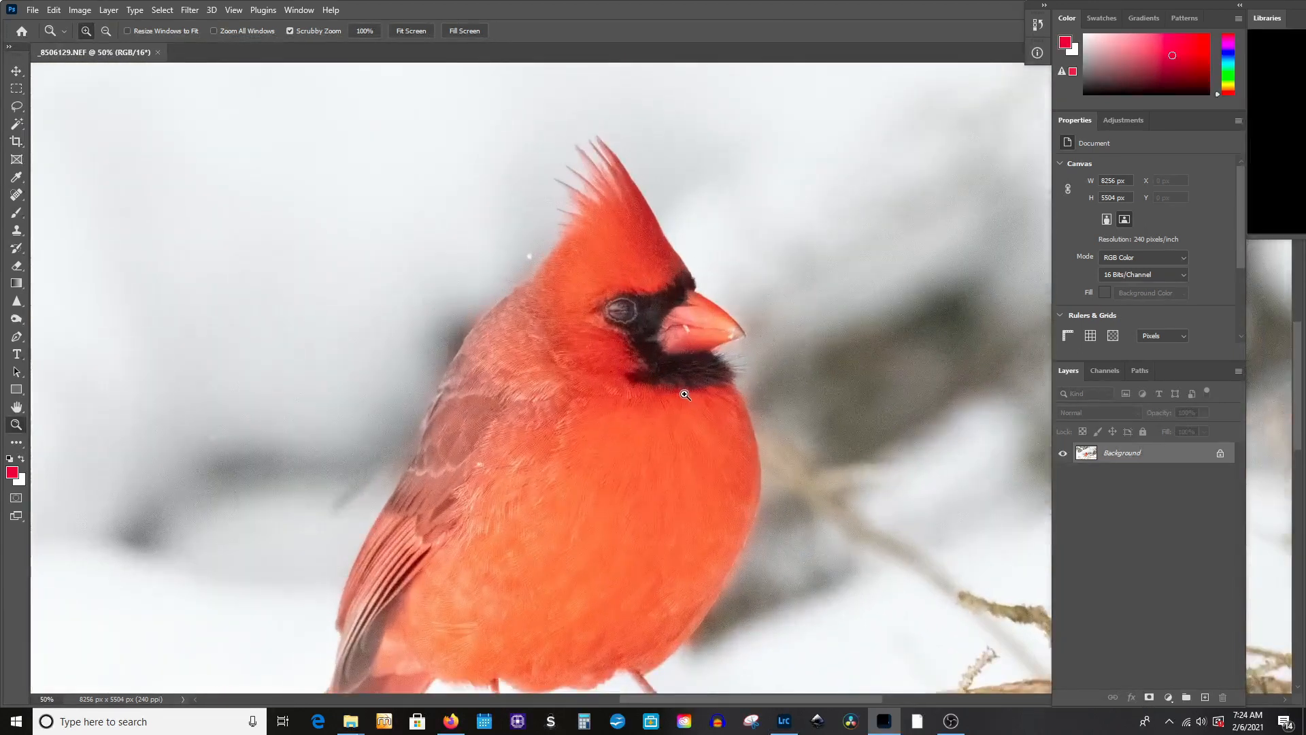
click(687, 388)
click(704, 344)
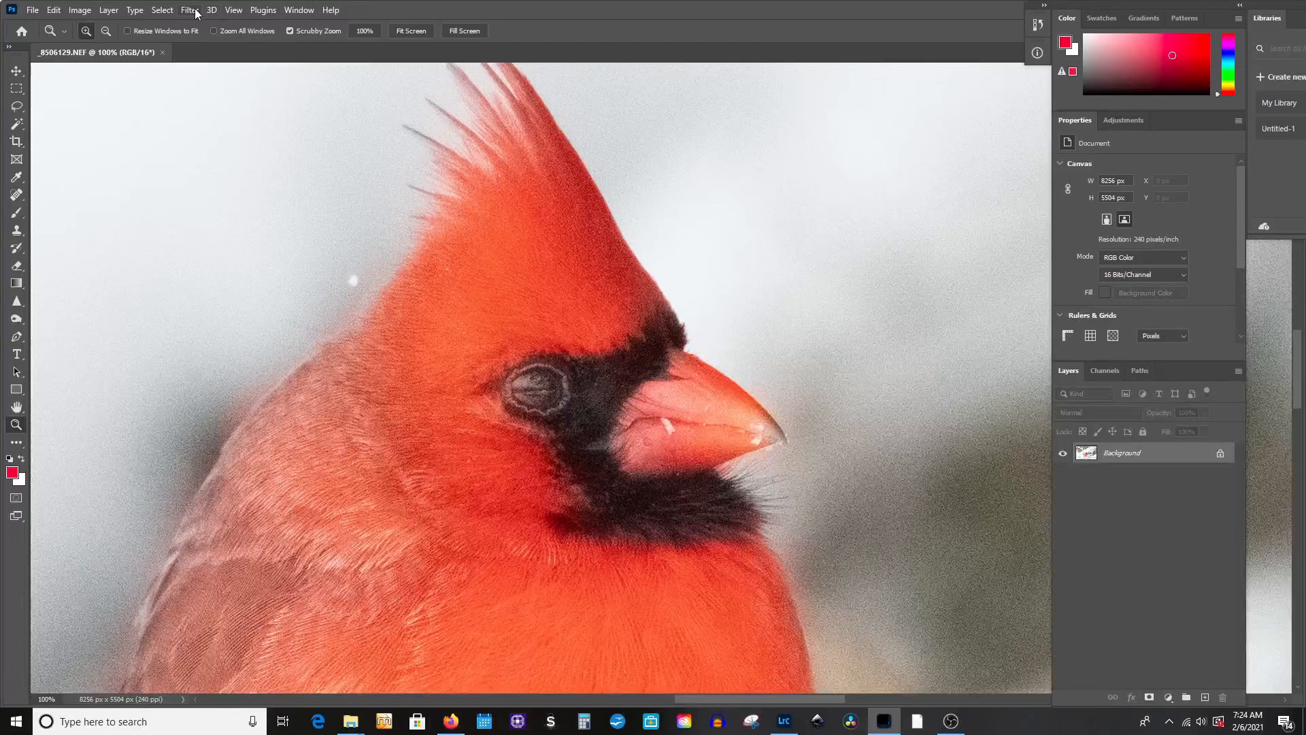
click(190, 10)
mouse_move(257, 334)
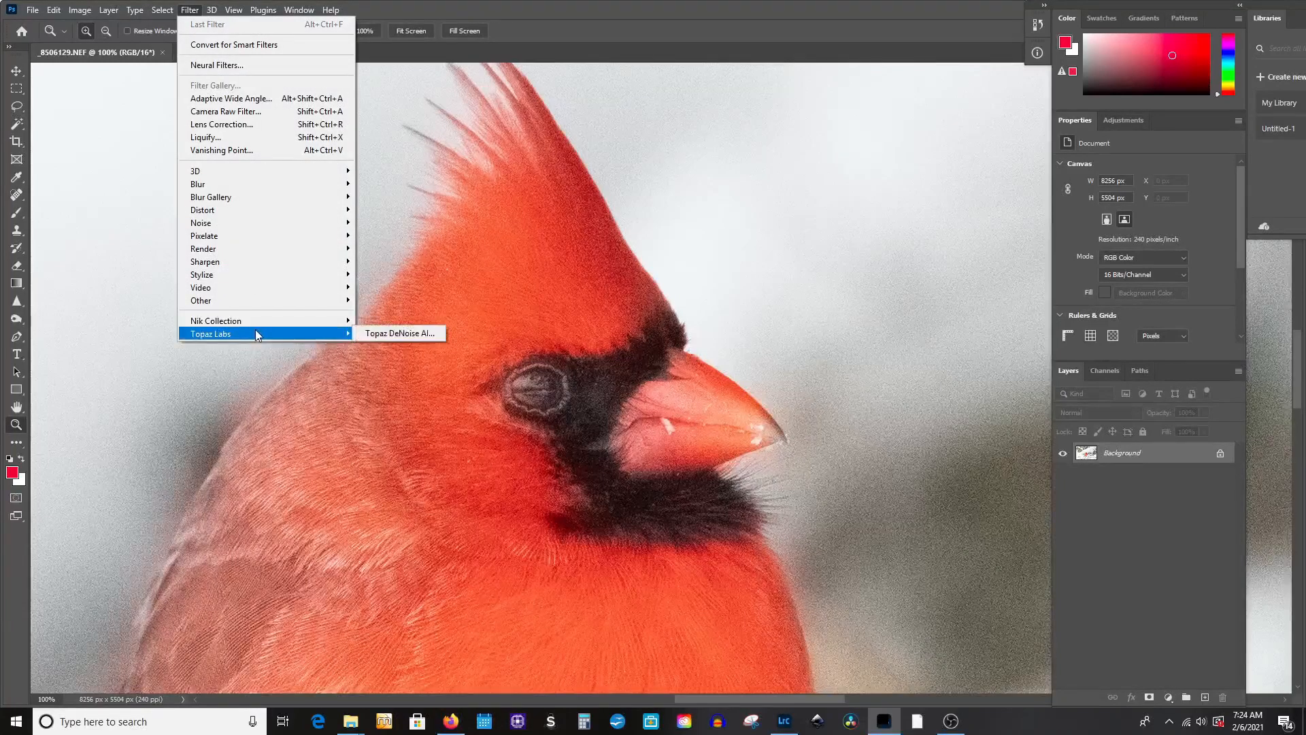
click(395, 334)
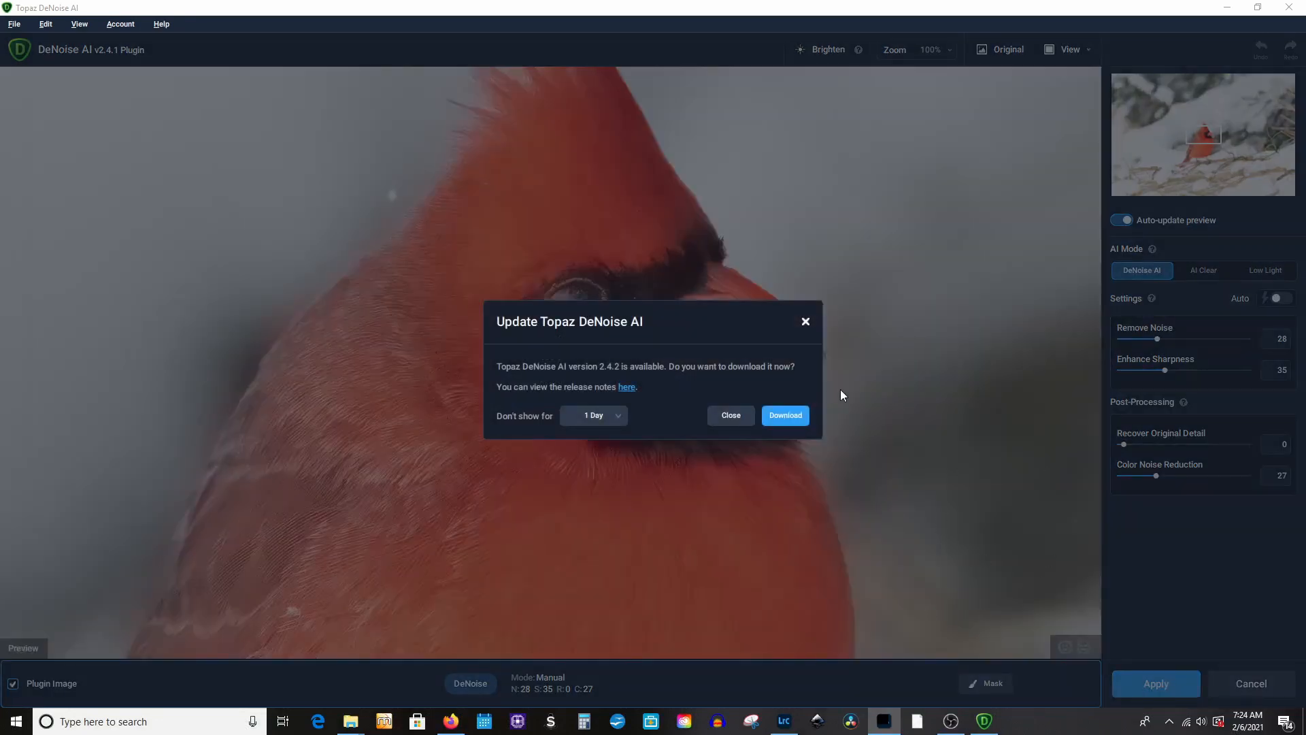
click(725, 417)
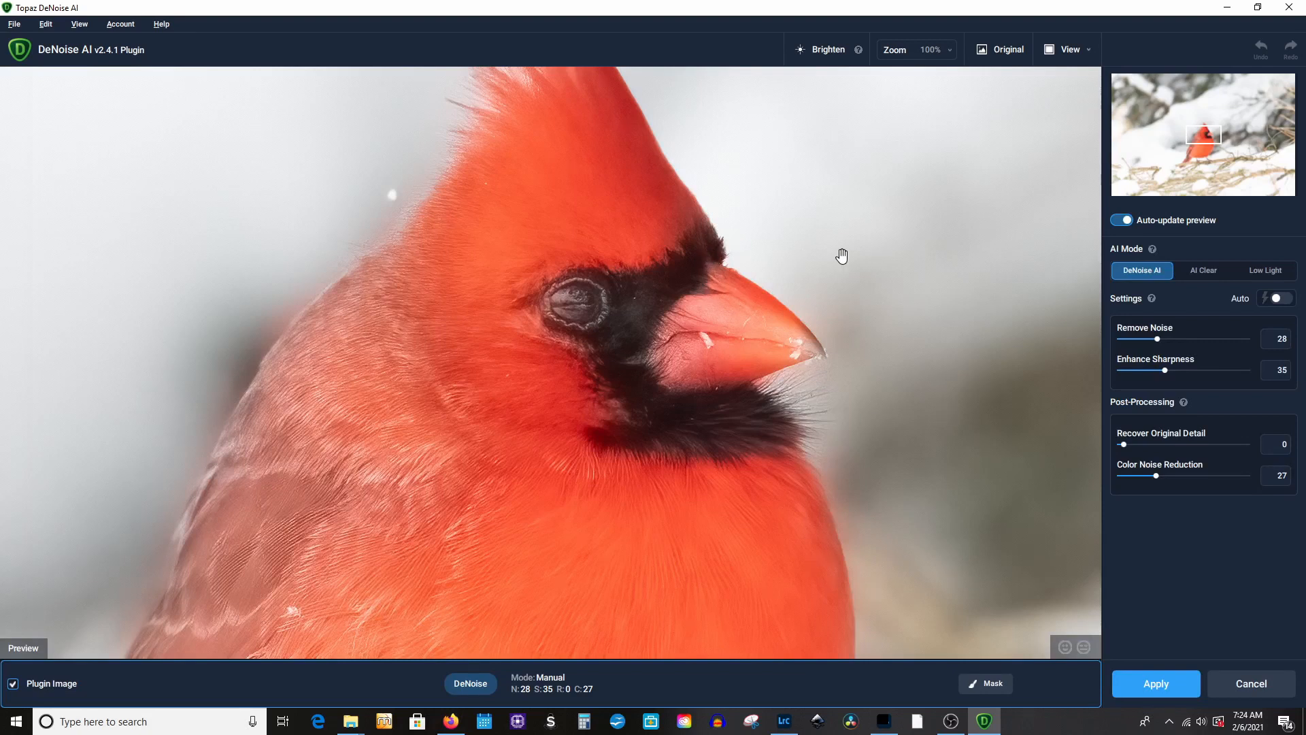
Set Remove Noise to 24 in the DeNoise AI mode
drag(885, 256, 844, 383)
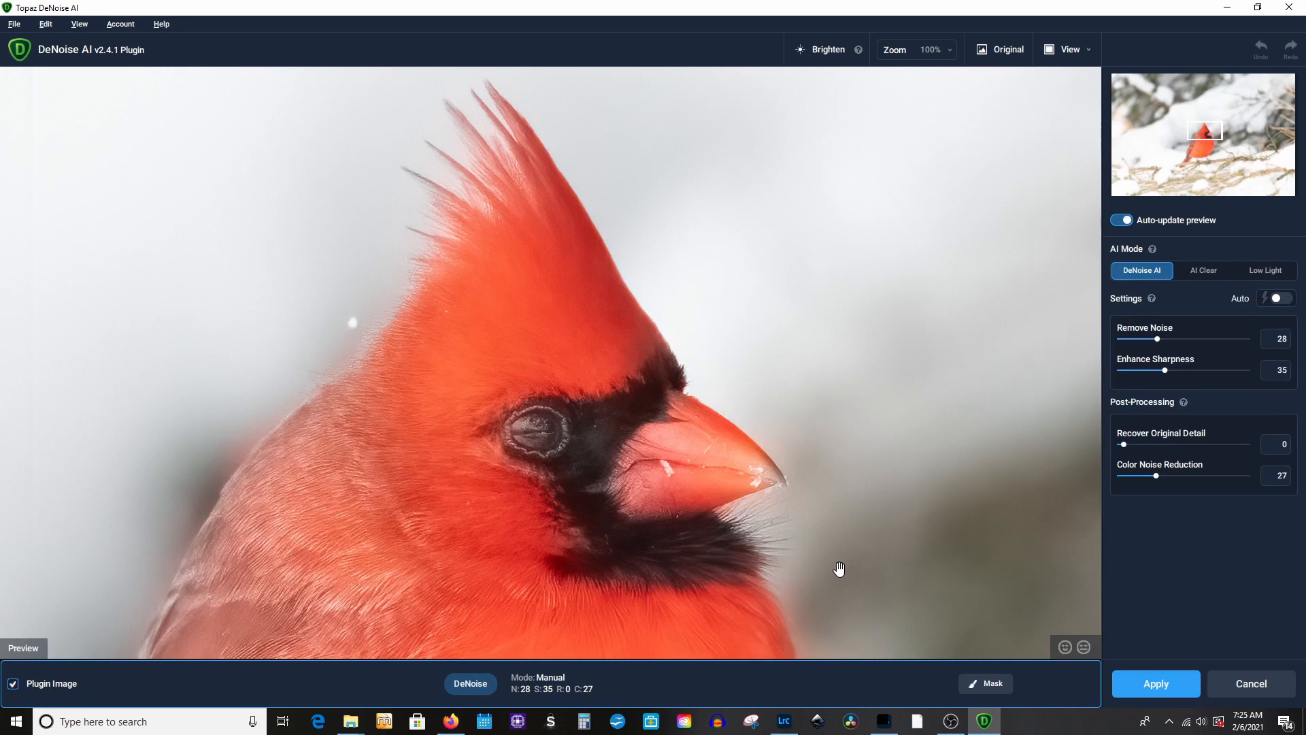
click(1144, 339)
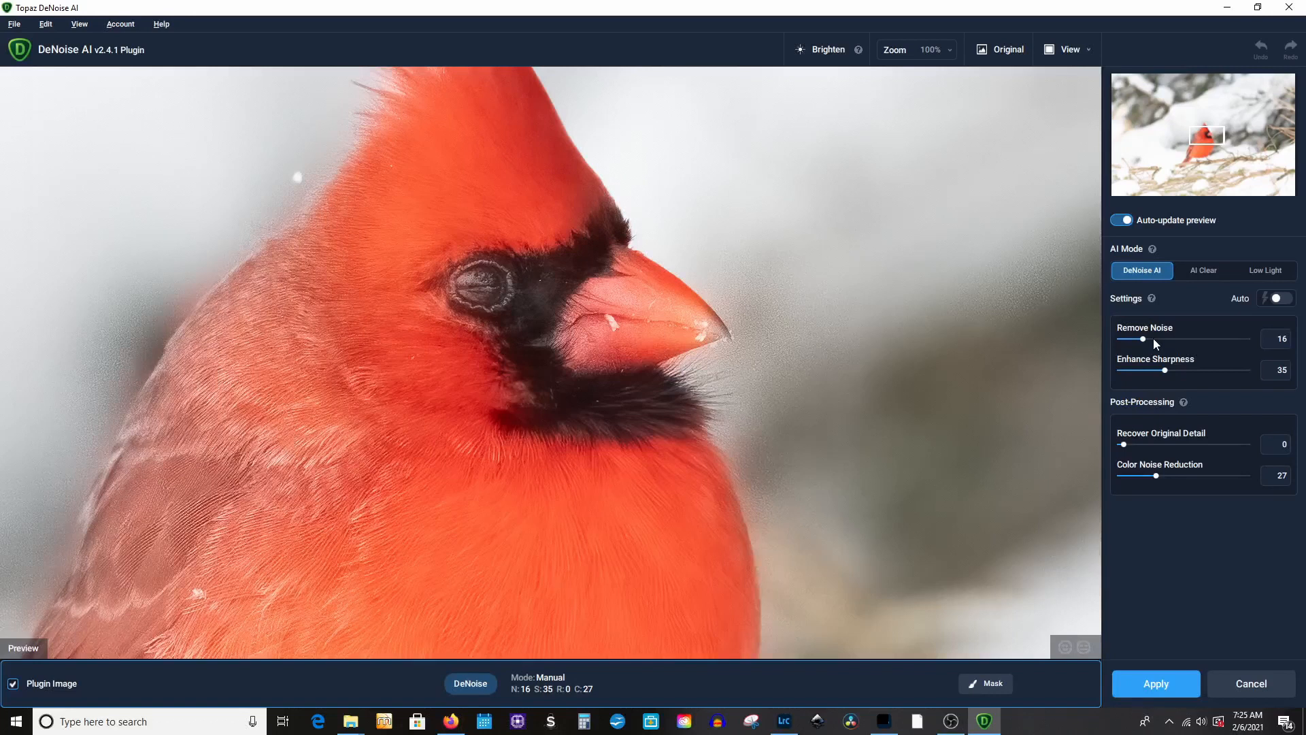
click(1153, 338)
Check the denoised head, back and wing feathers in the preview and apply the noise reduction to the photo
drag(808, 335, 951, 407)
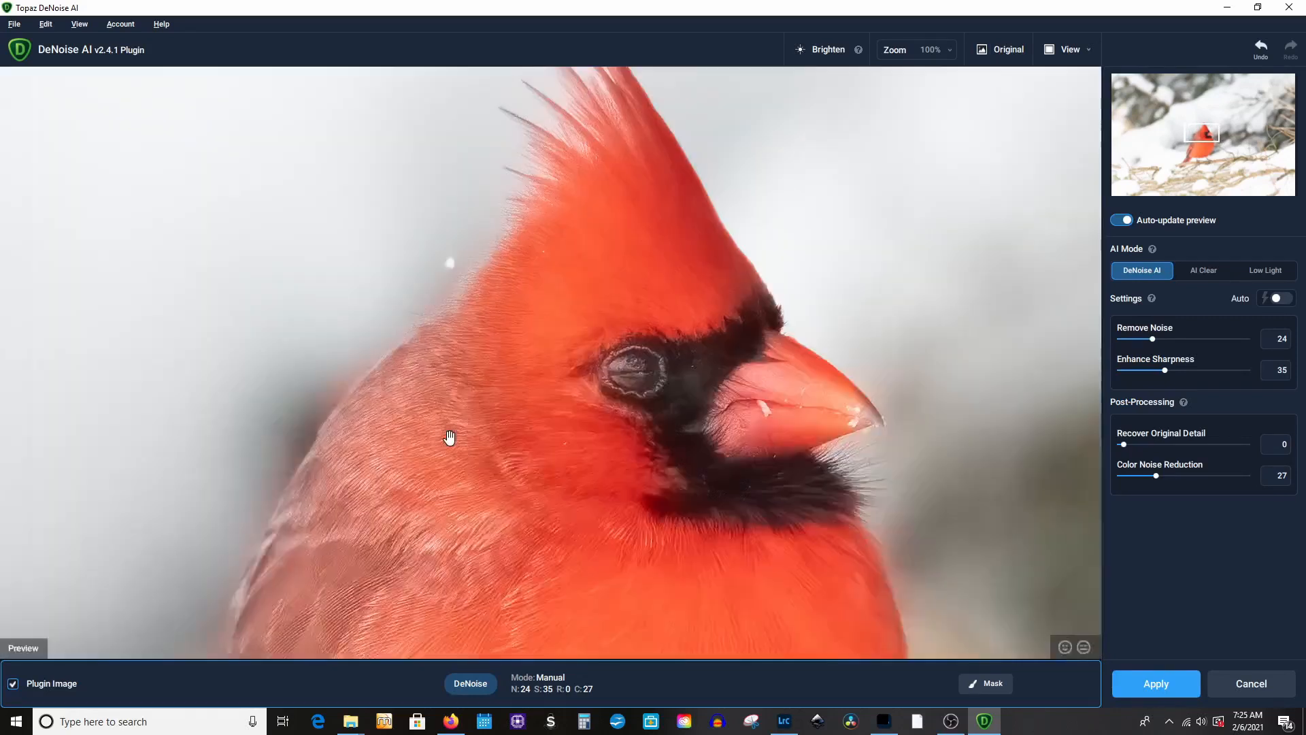
drag(495, 555, 550, 299)
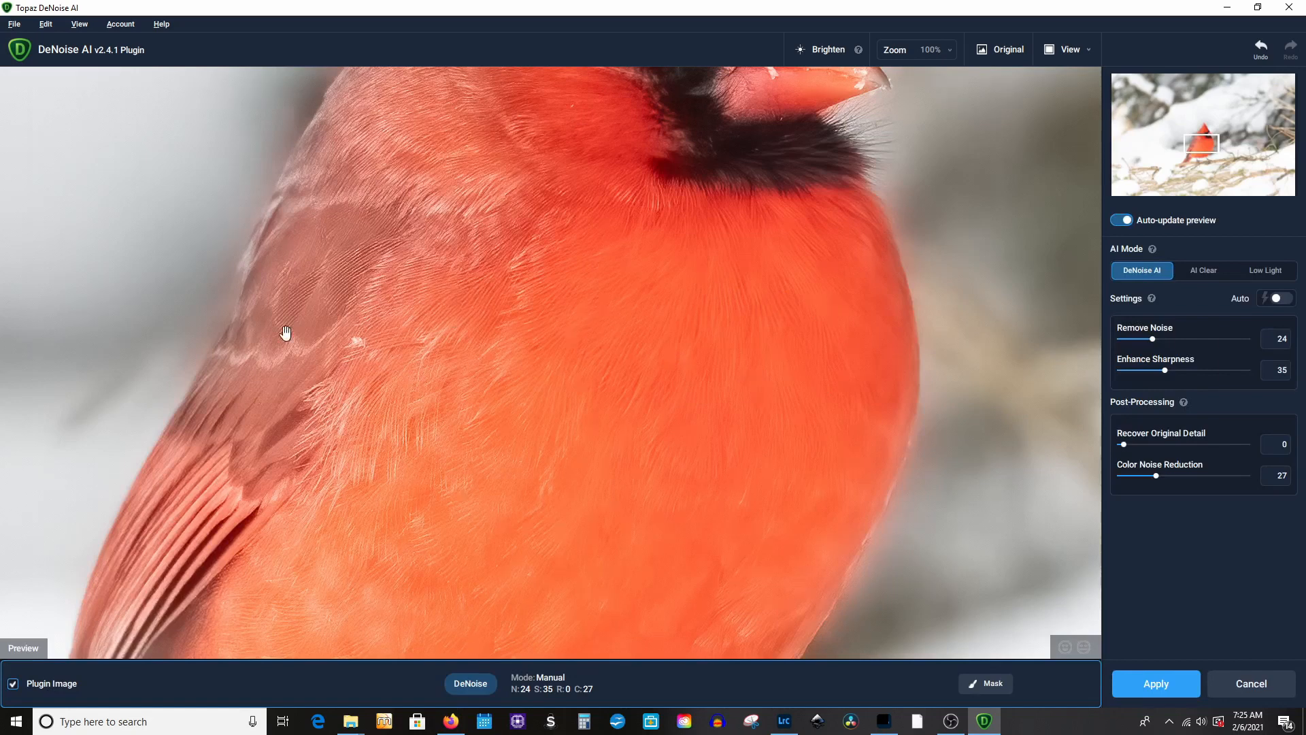
click(371, 291)
drag(370, 291, 451, 510)
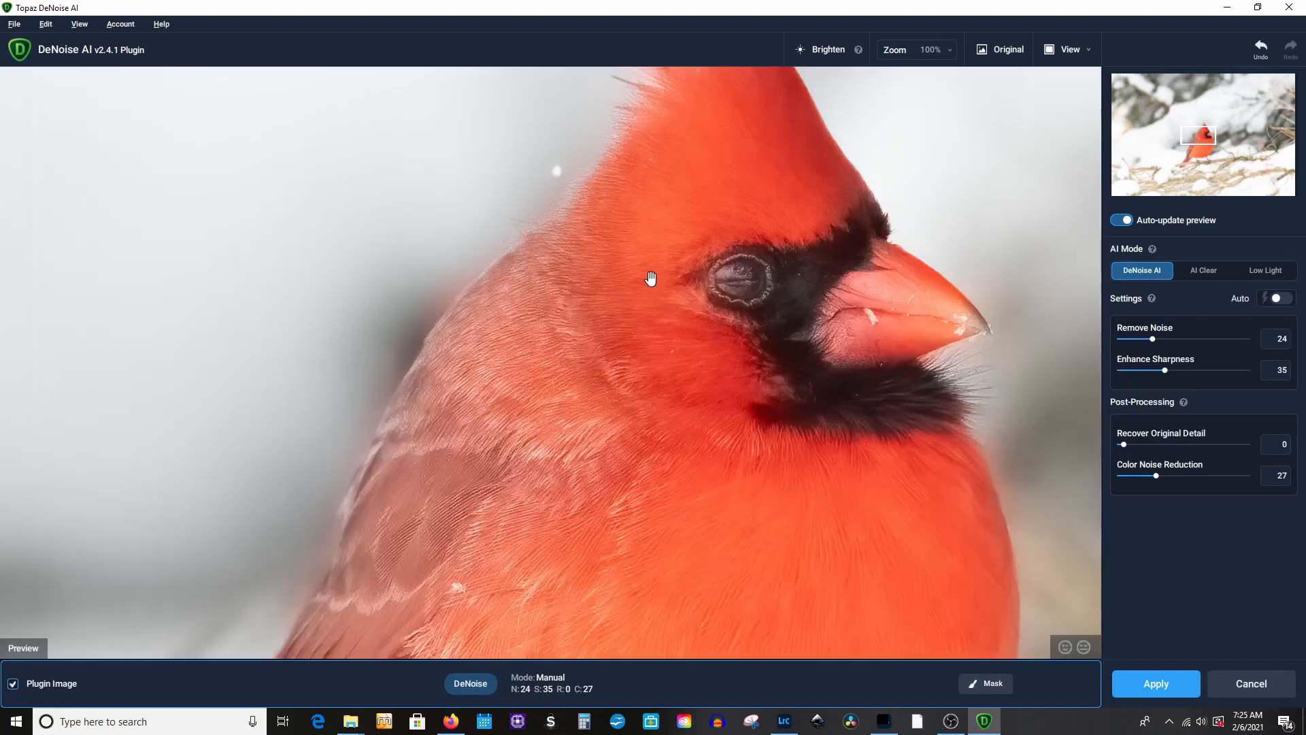
drag(680, 245, 500, 356)
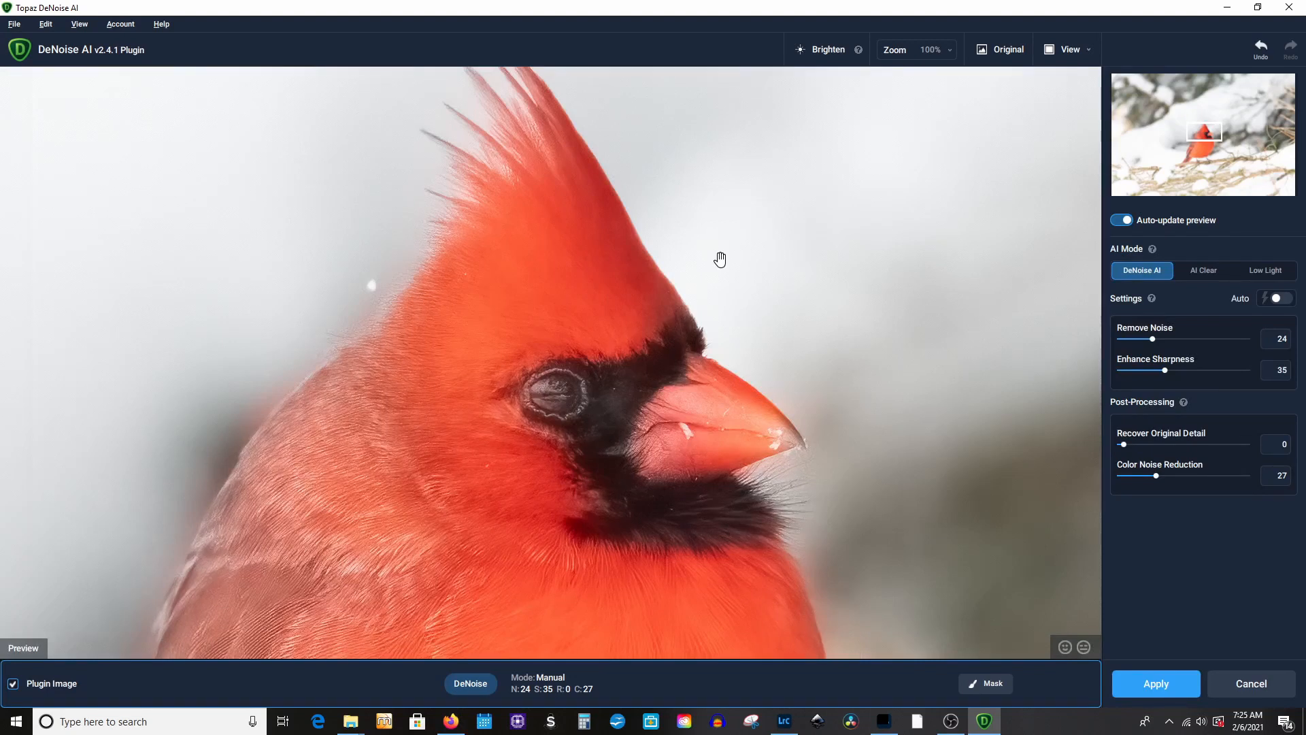
drag(464, 424, 570, 254)
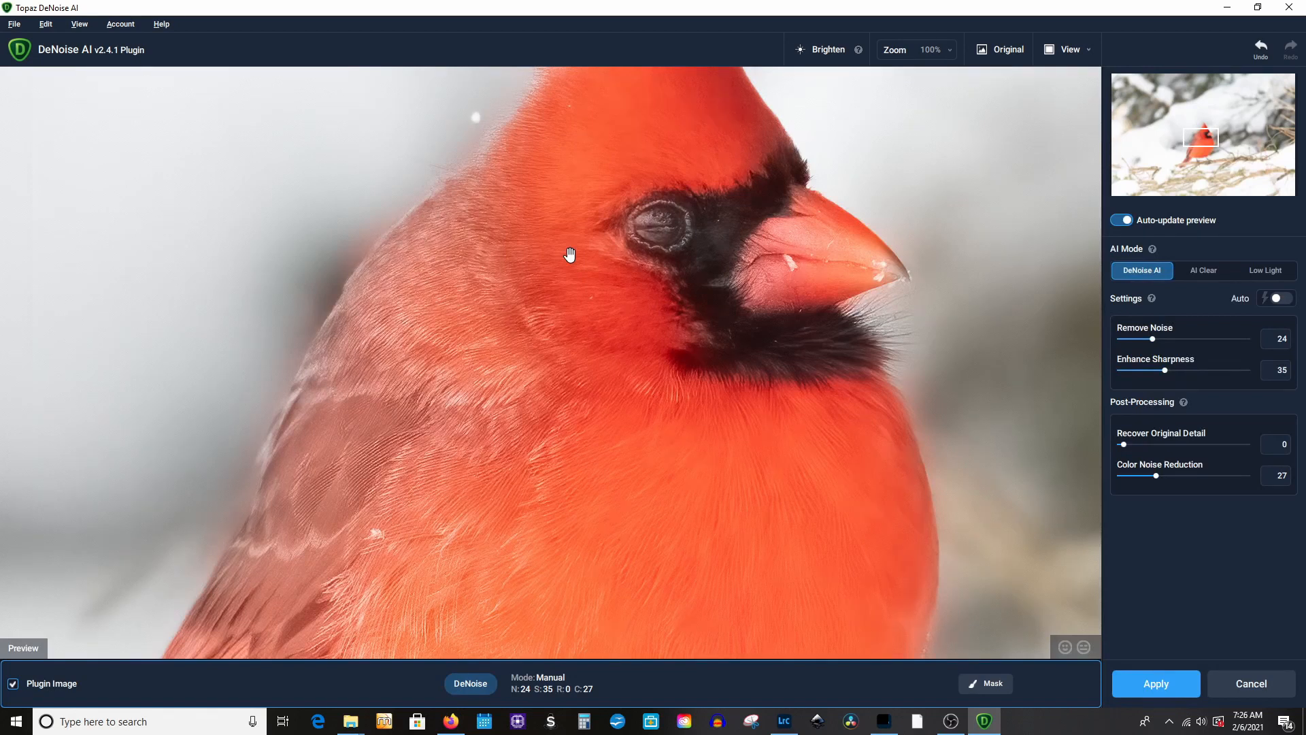
drag(545, 430, 542, 411)
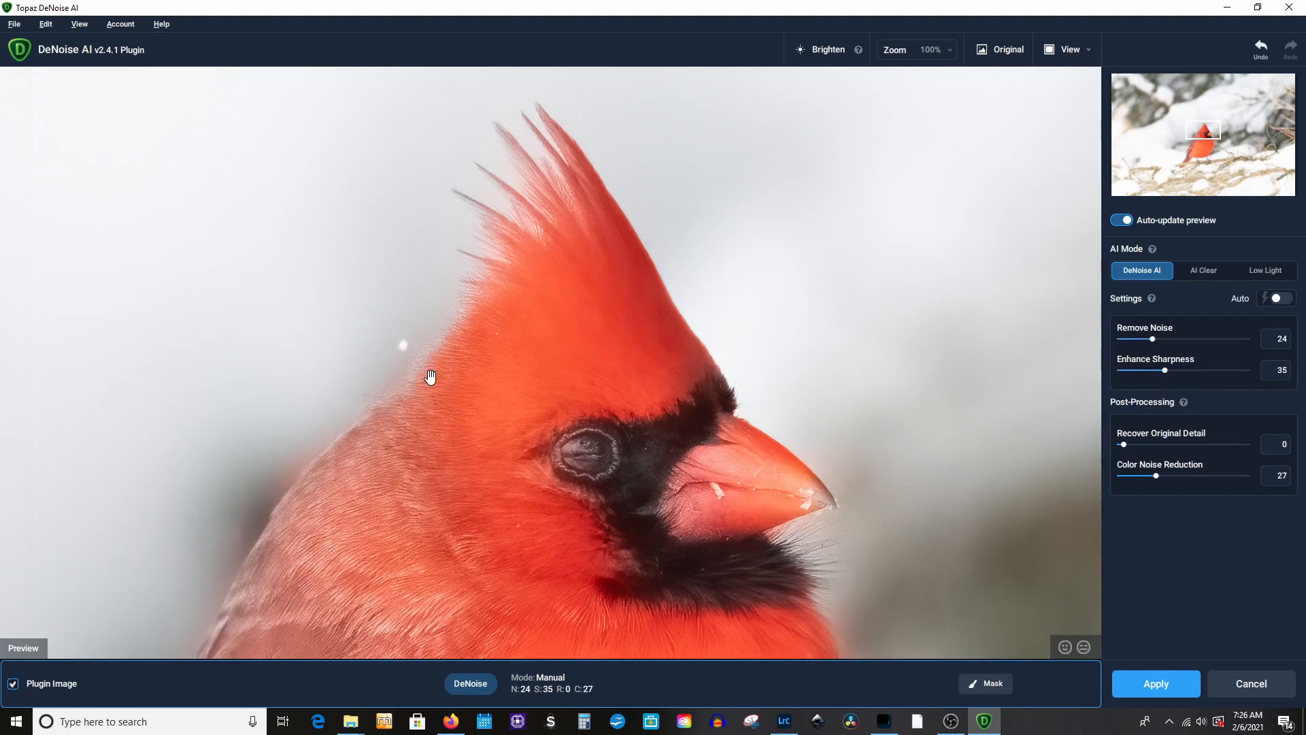
drag(471, 539, 522, 283)
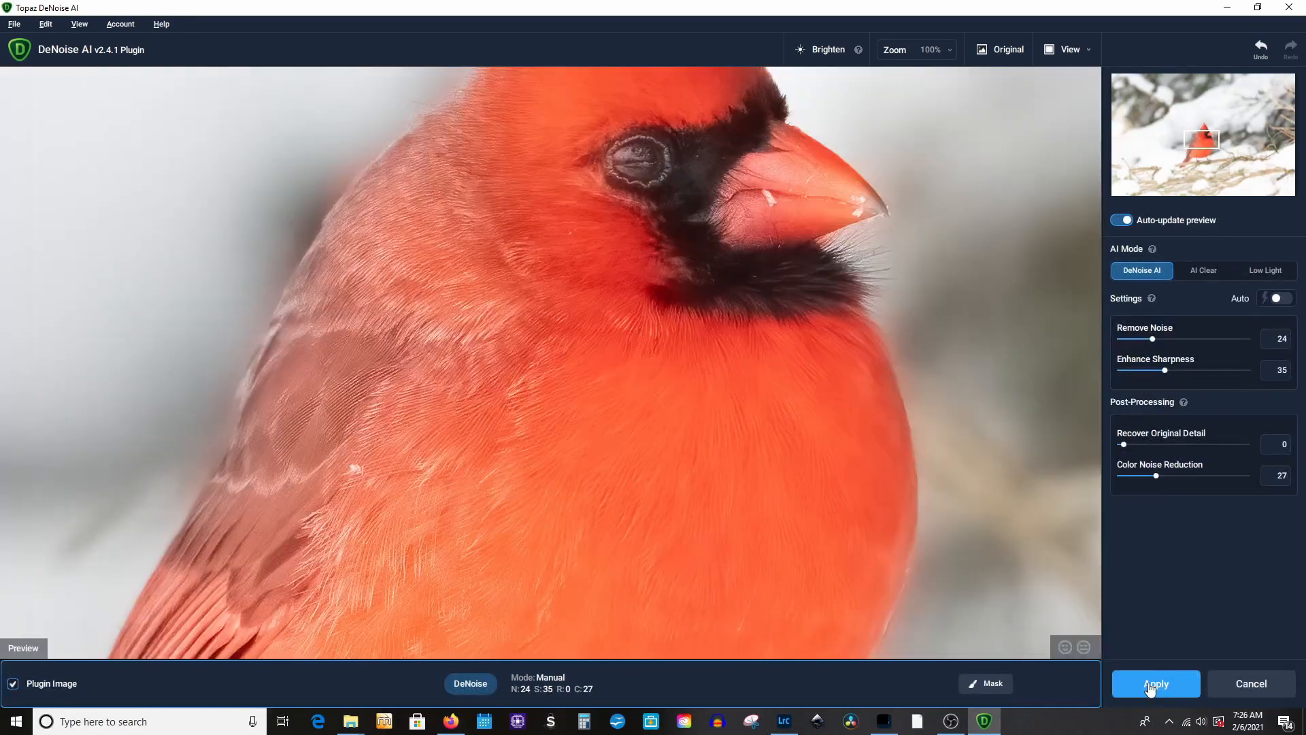
click(1150, 685)
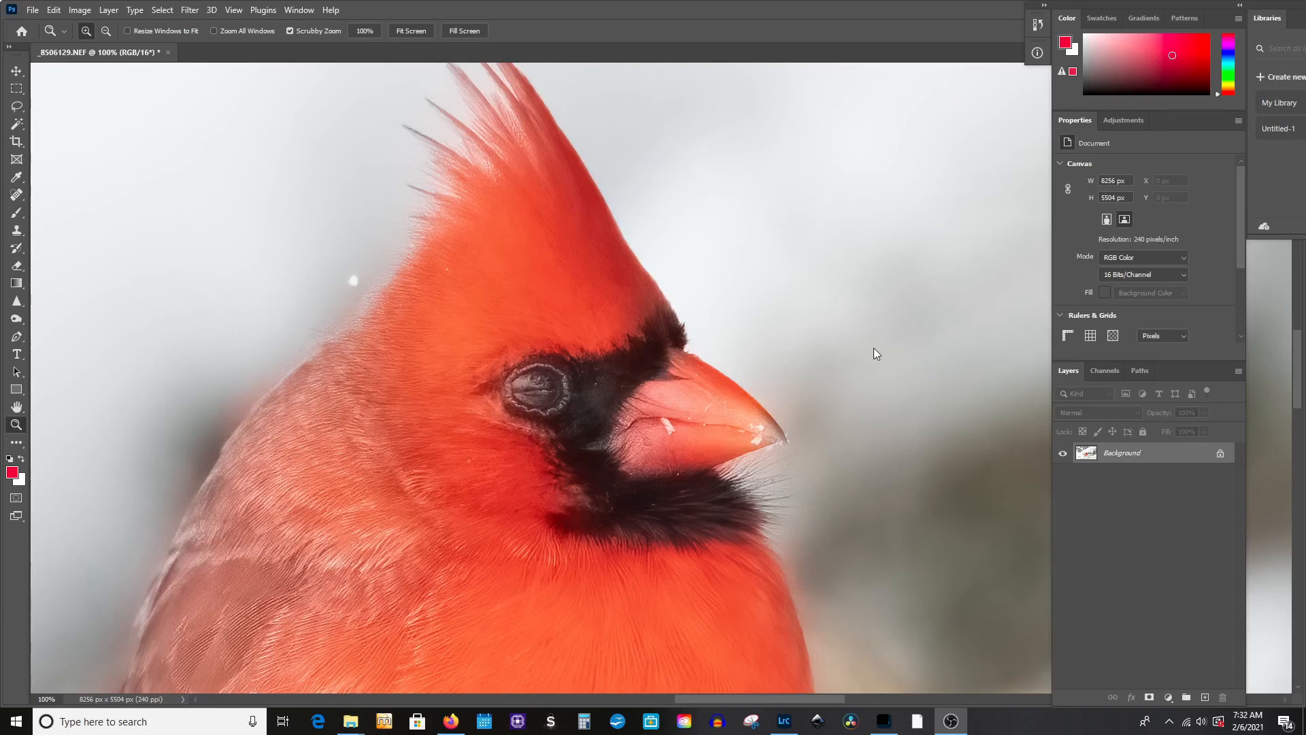
Convert the locked background into a regular layer and duplicate it
drag(873, 348, 664, 287)
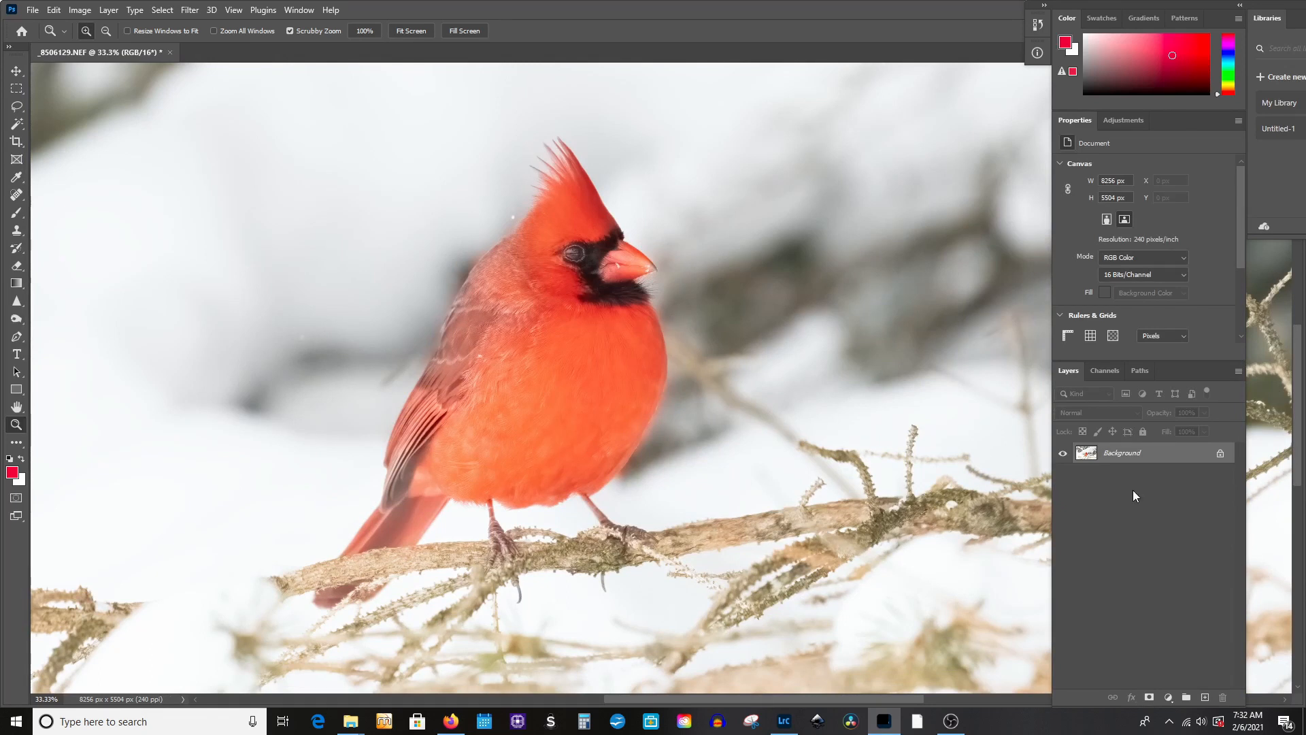
click(613, 325)
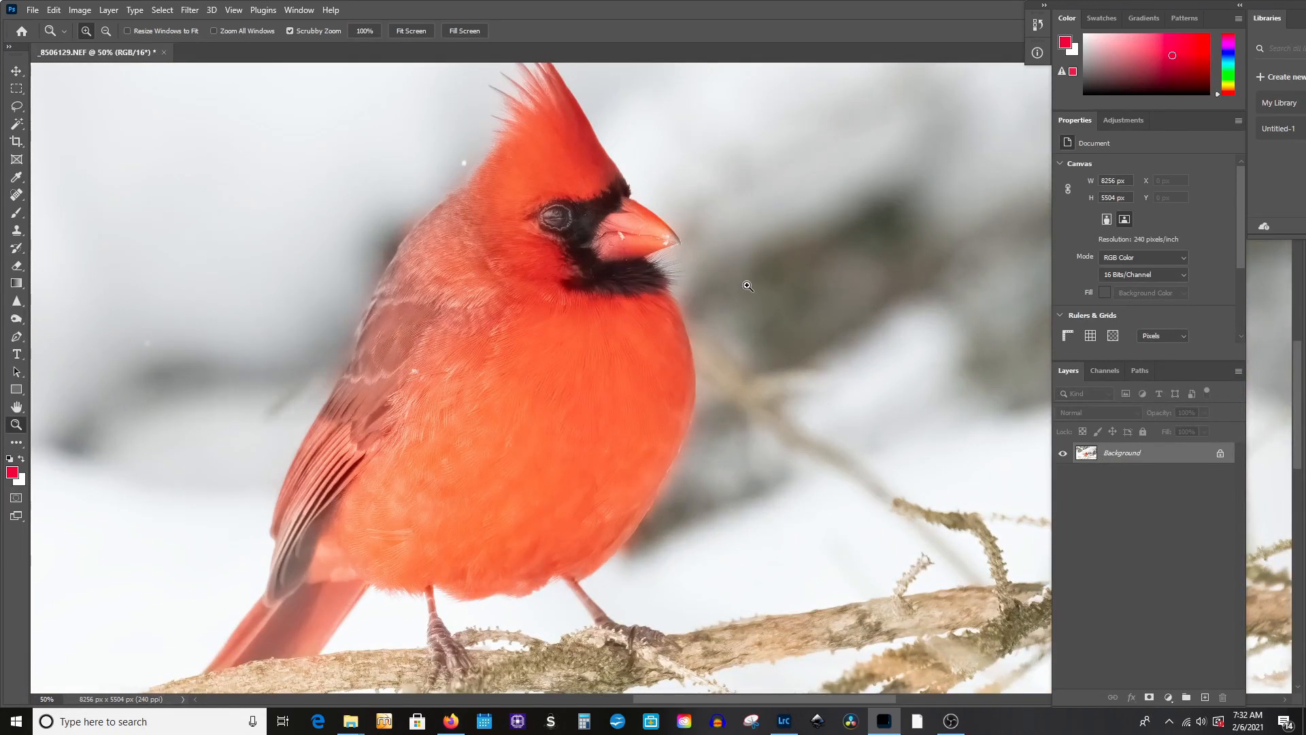
drag(763, 256, 738, 347)
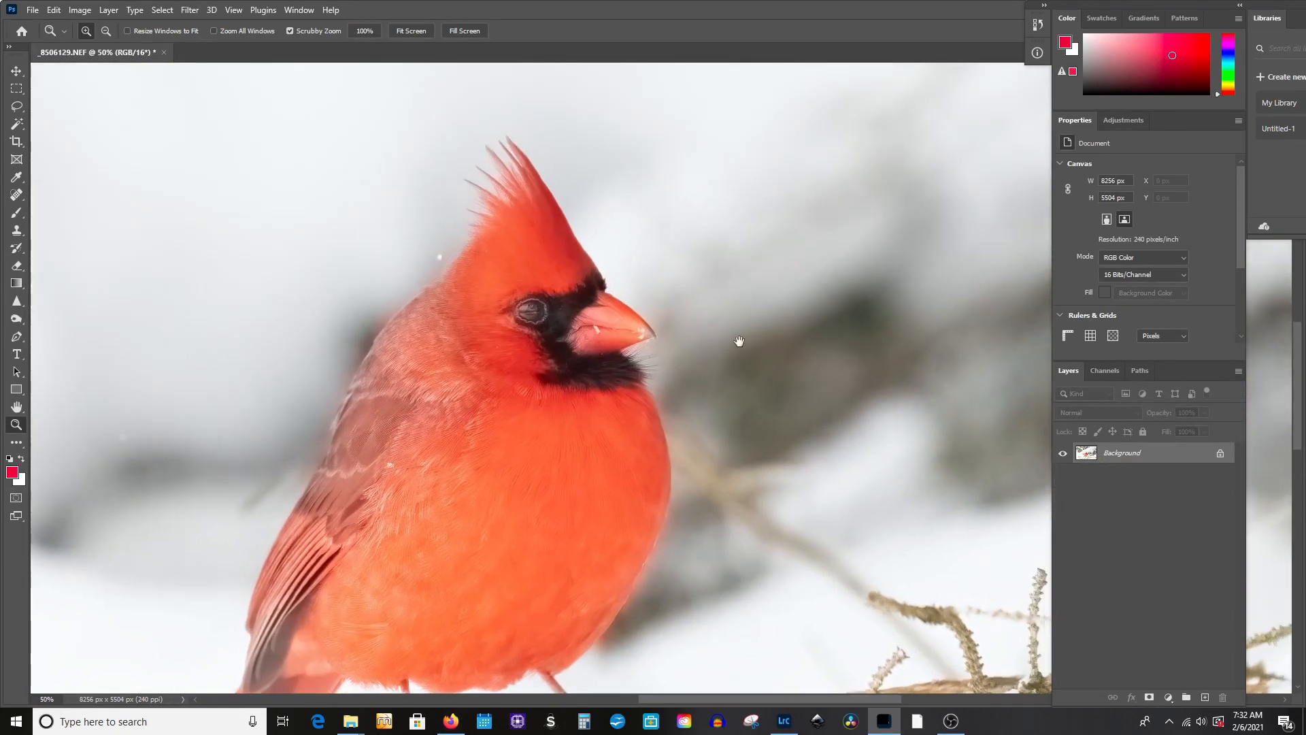
drag(767, 394, 714, 334)
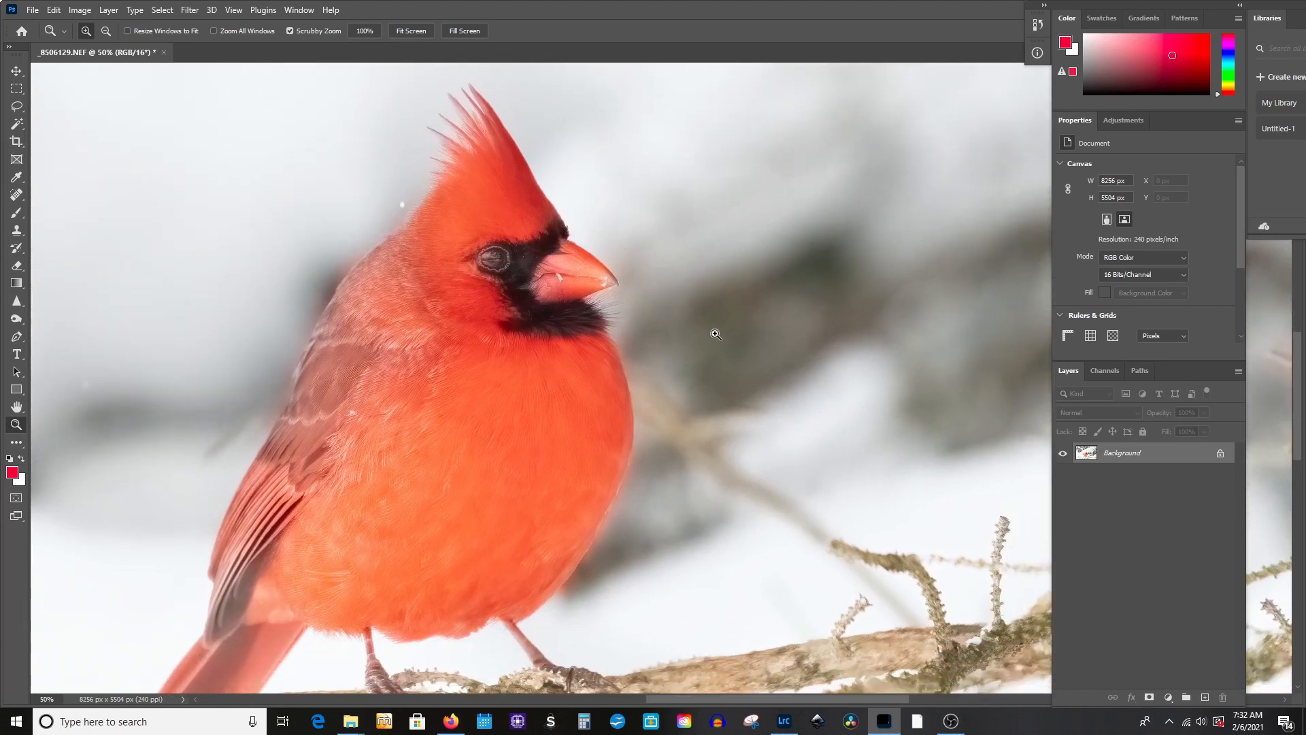
click(1221, 455)
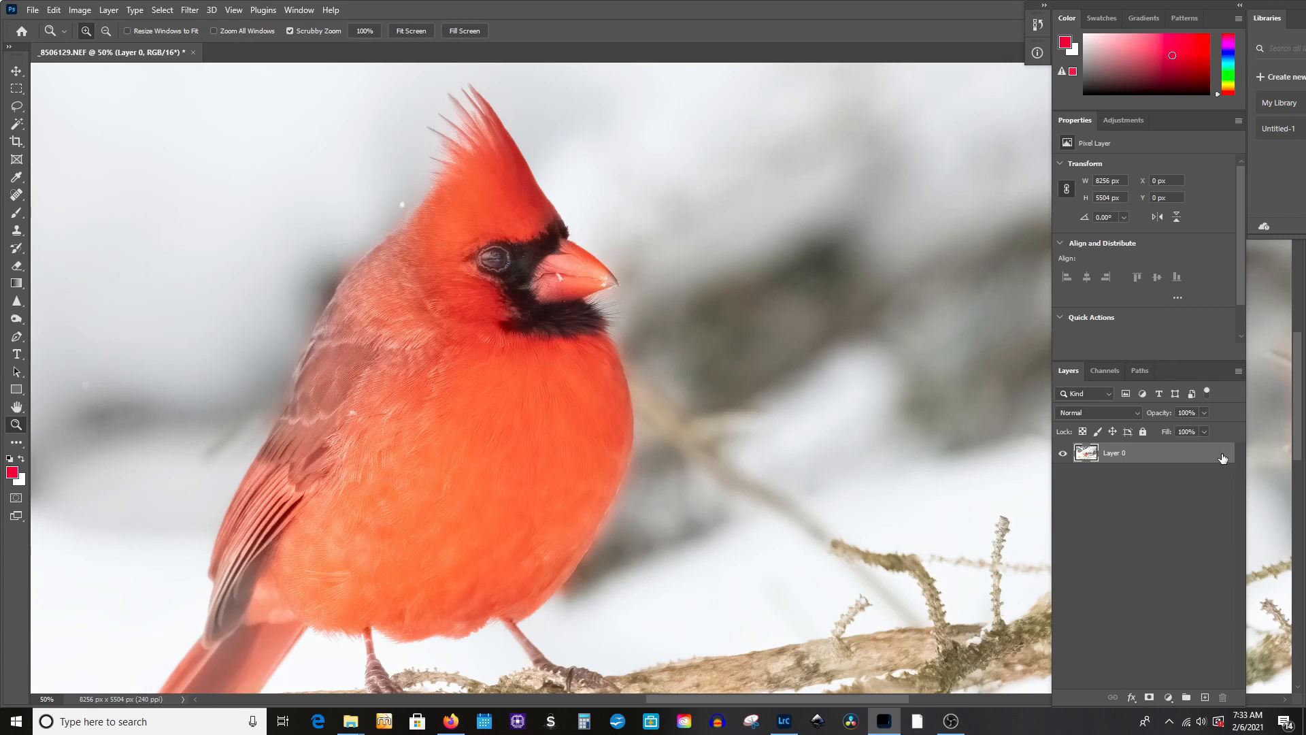
key(ctrl+j)
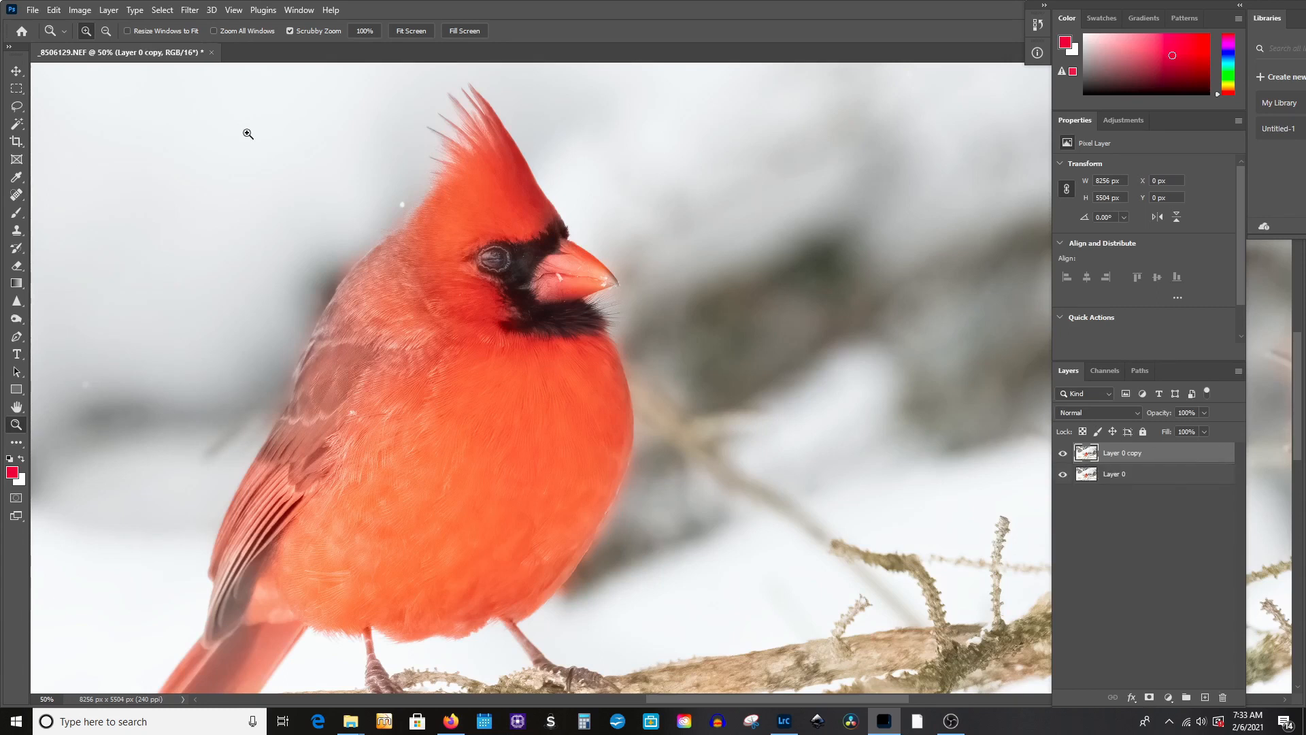
Select the cardinal on the duplicated layer with automatic subject selection
click(162, 11)
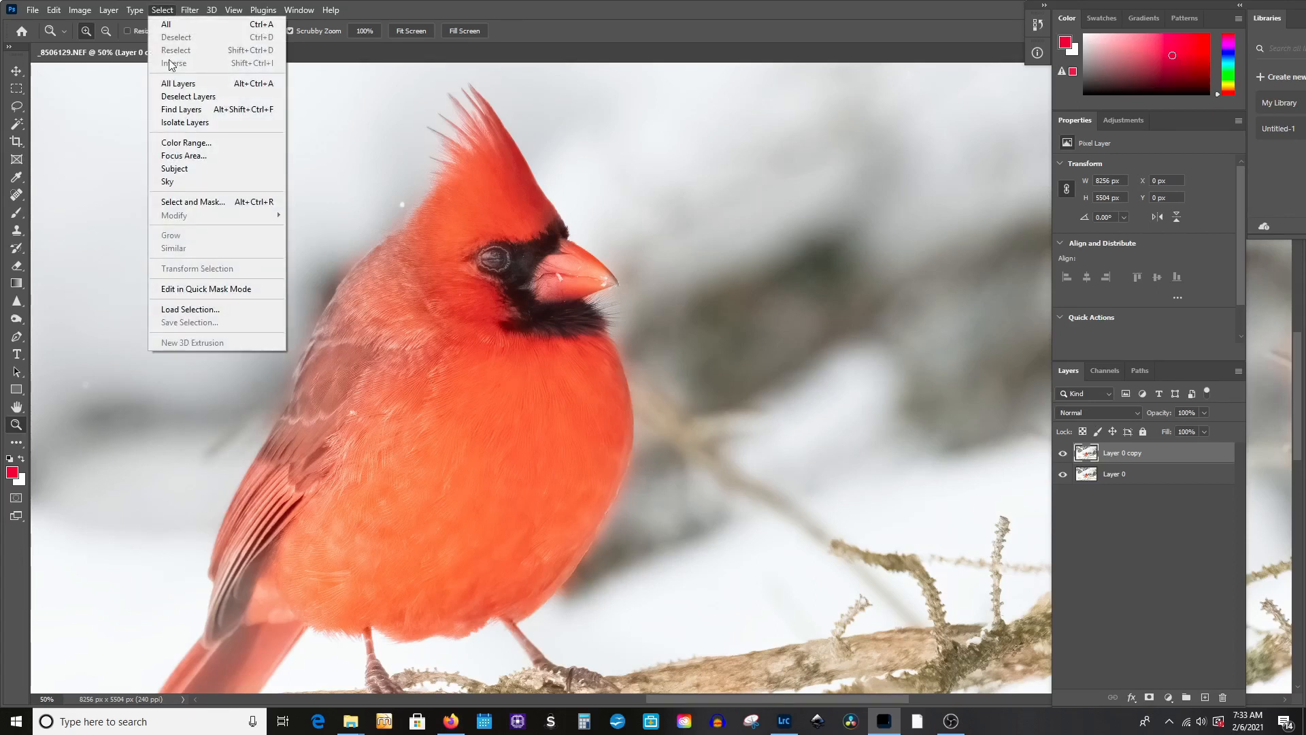
click(196, 168)
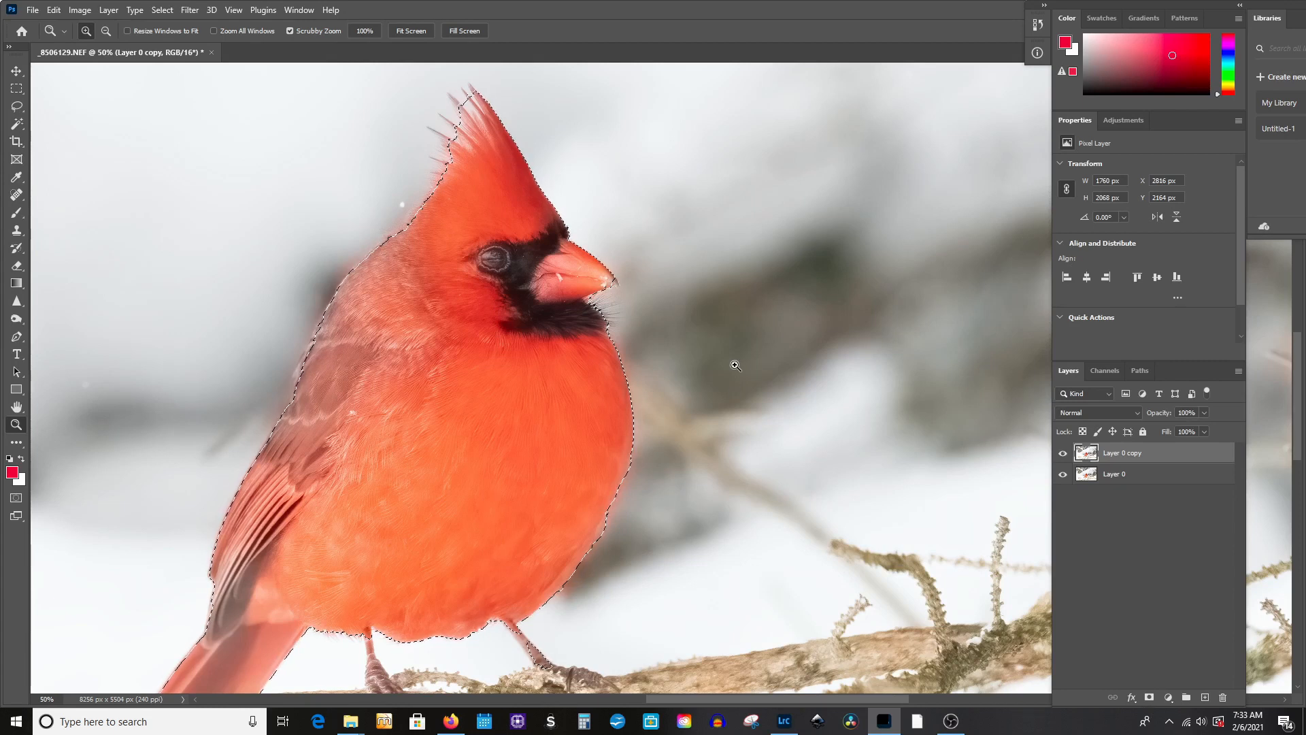
Cut everything outside the cardinal from the duplicated layer by inverting the selection, and hide the original layer
key(ctrl+0)
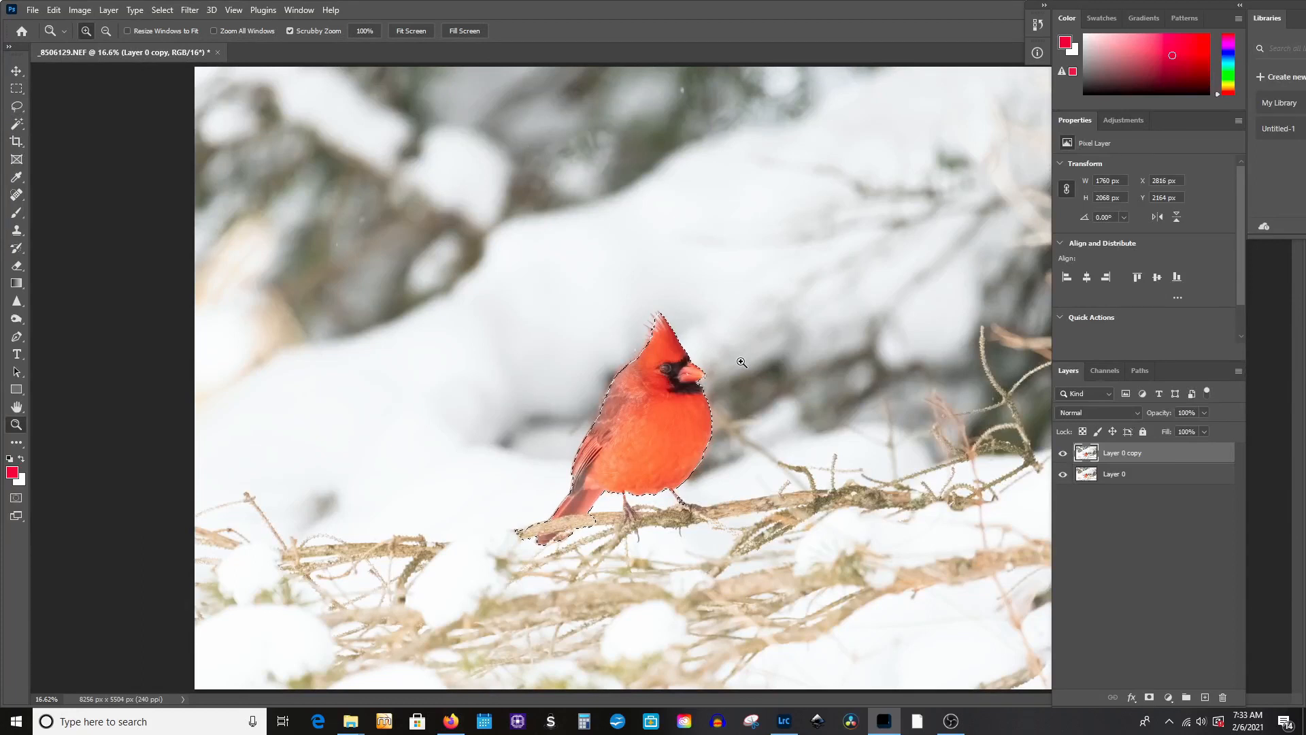
click(165, 13)
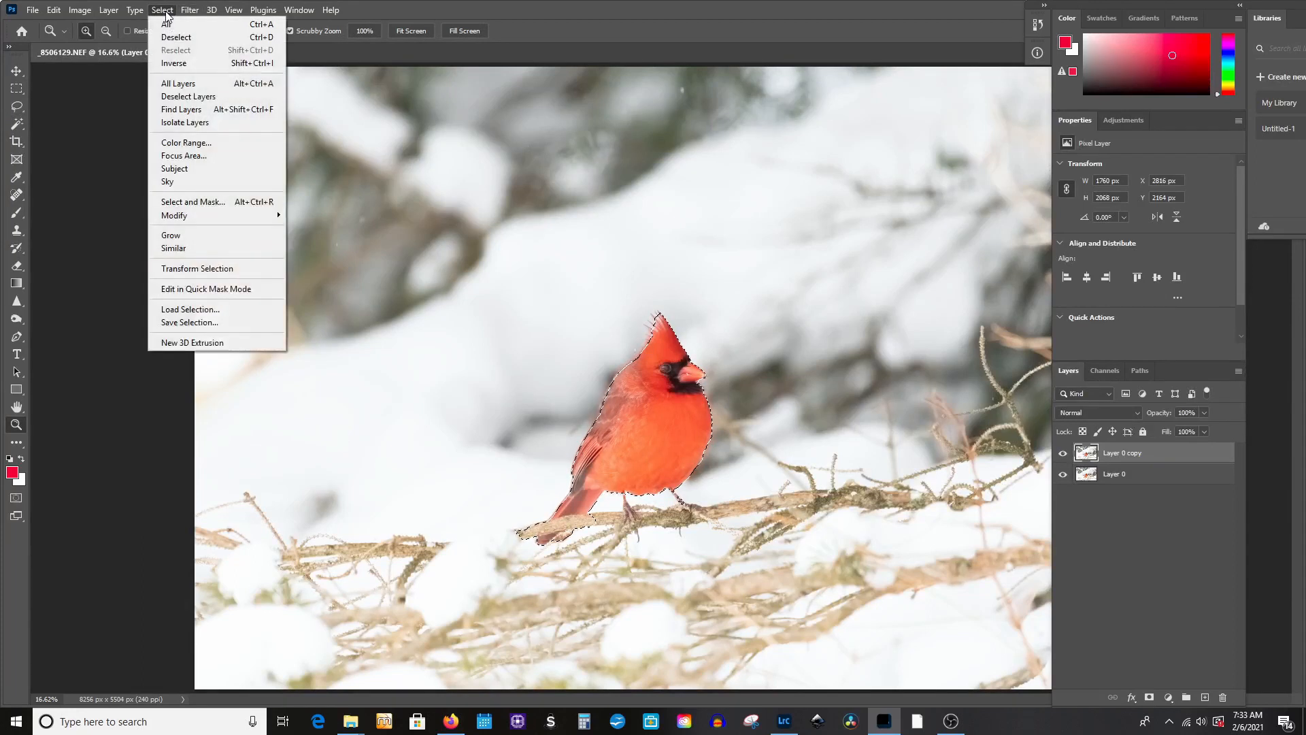
click(175, 63)
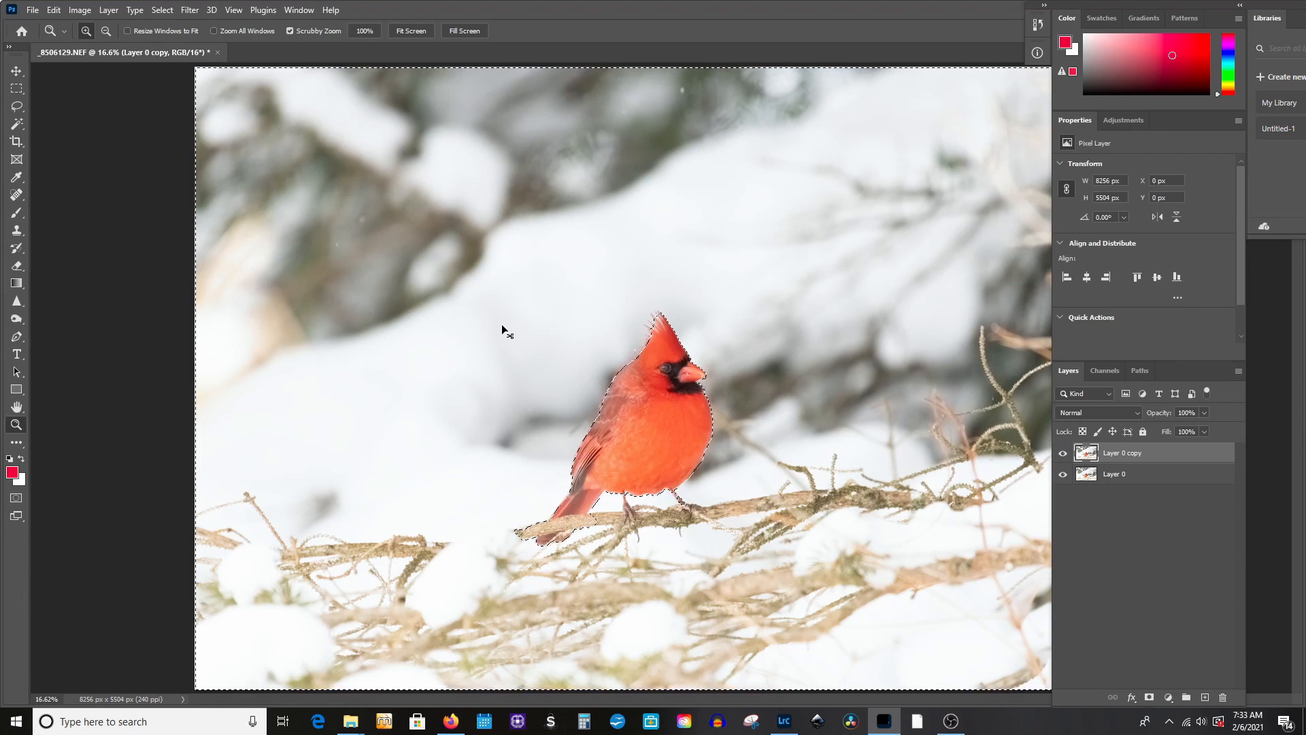
key(ctrl+x)
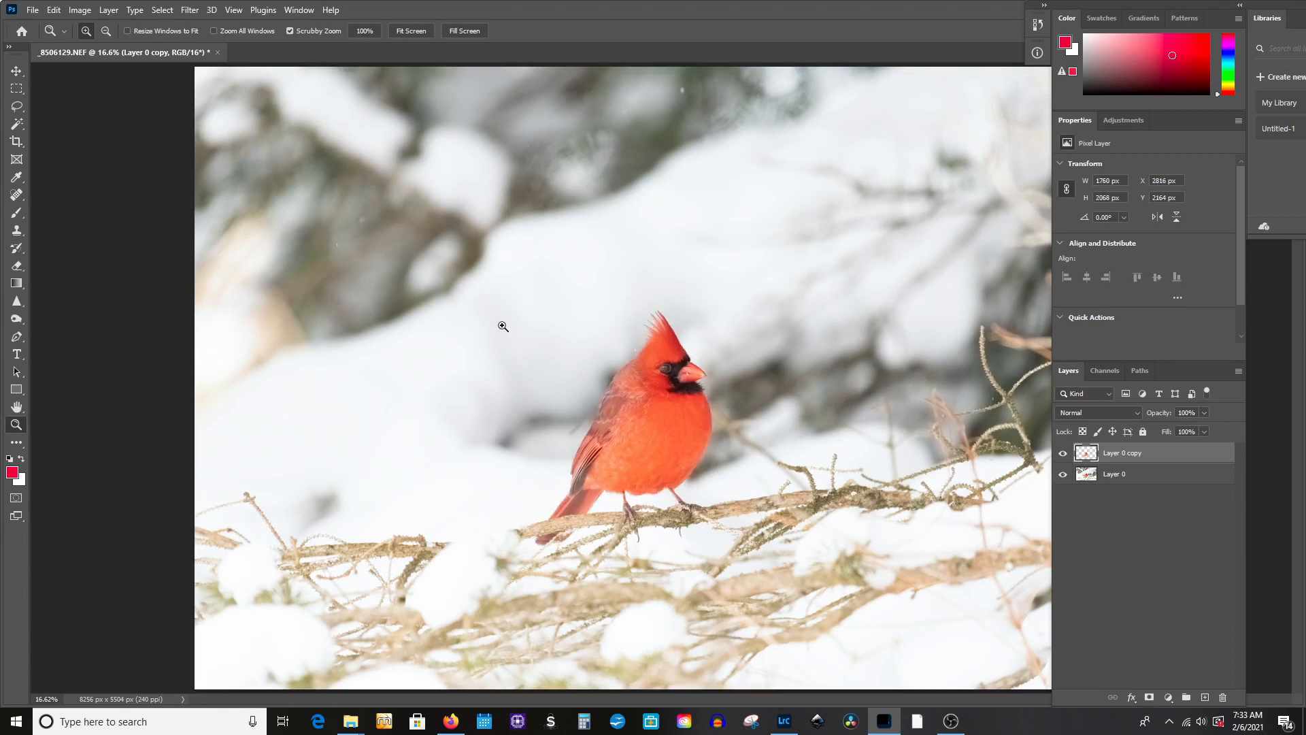
click(1063, 474)
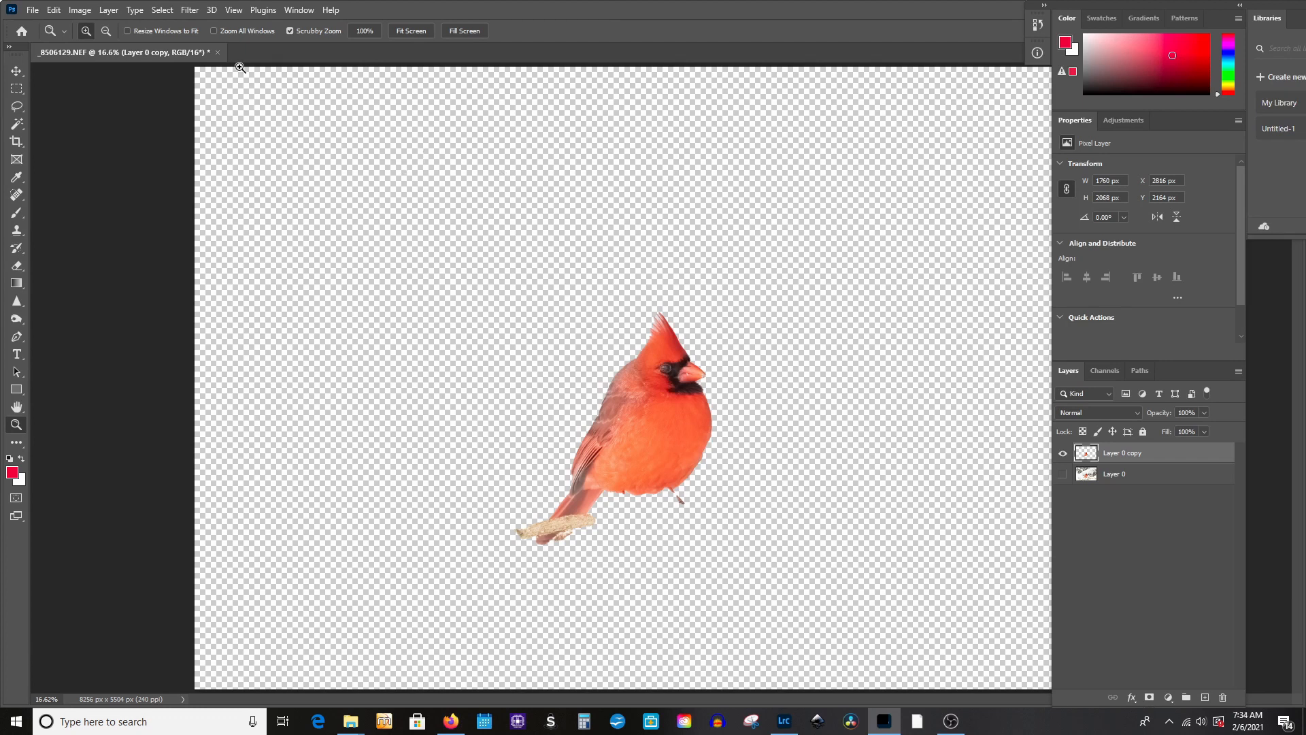
Apply a High Pass filter with a radius of 0.3 pixels to the isolated cardinal layer
click(190, 11)
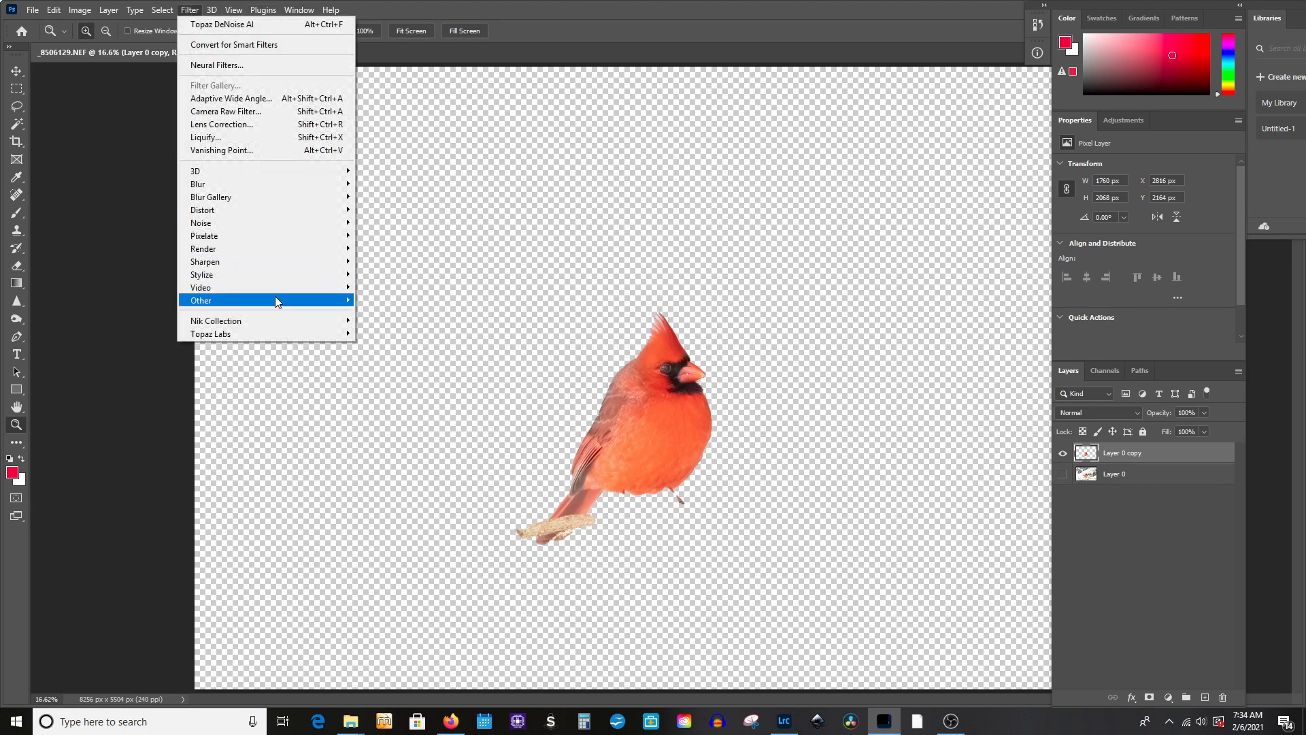
mouse_move(275, 300)
click(385, 313)
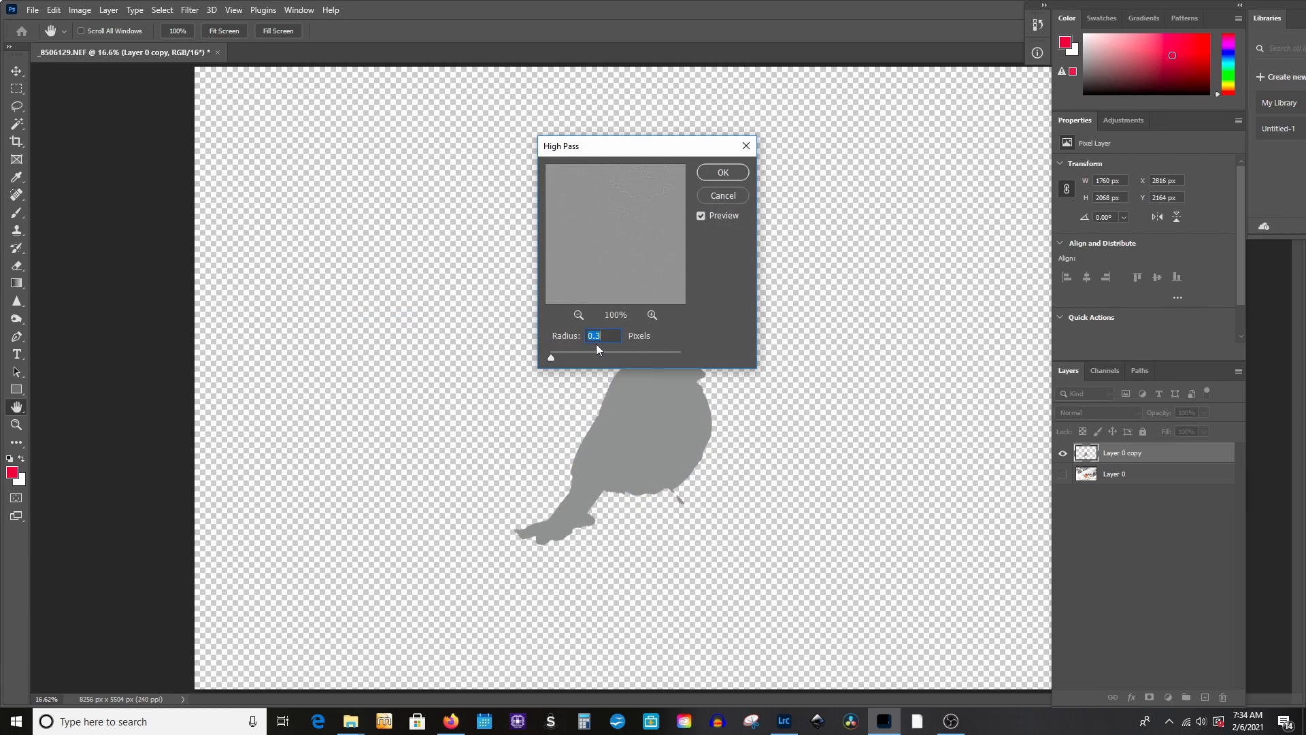
click(709, 174)
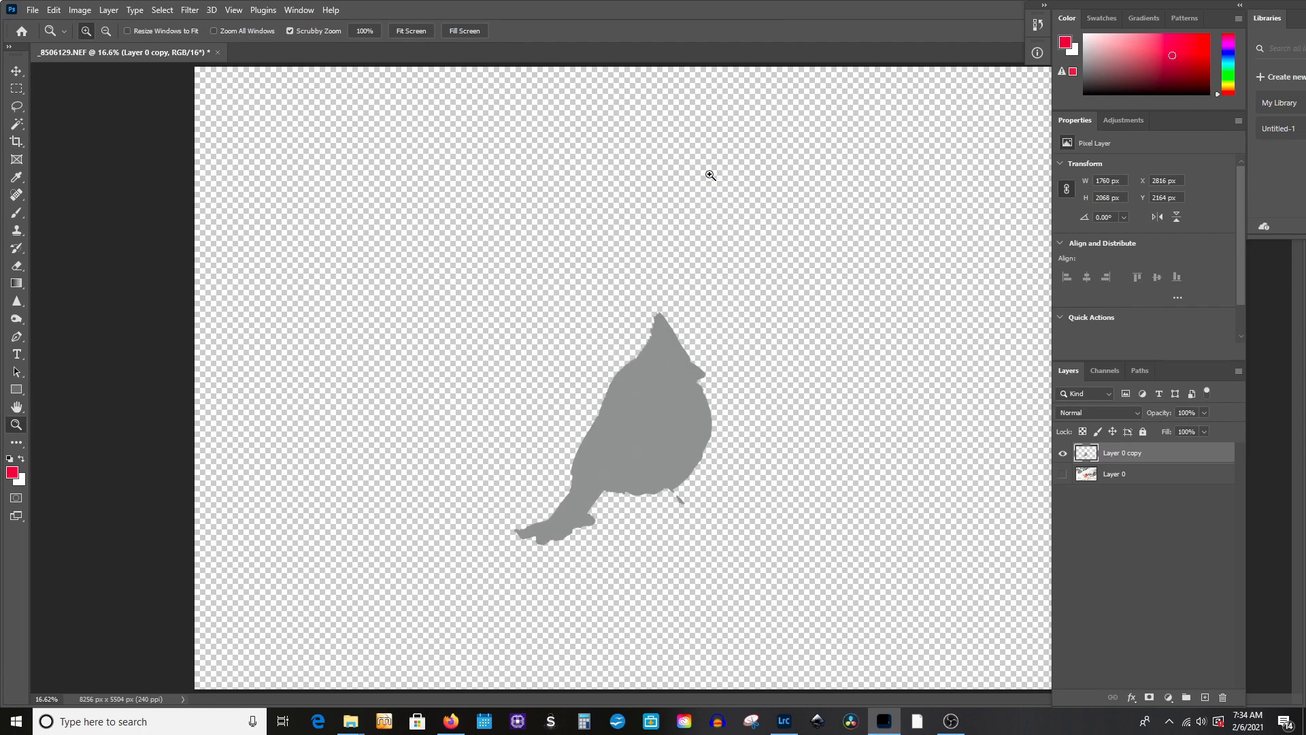
Show the original layer again and set the High Pass layer's blend mode to Linear Light
click(1063, 474)
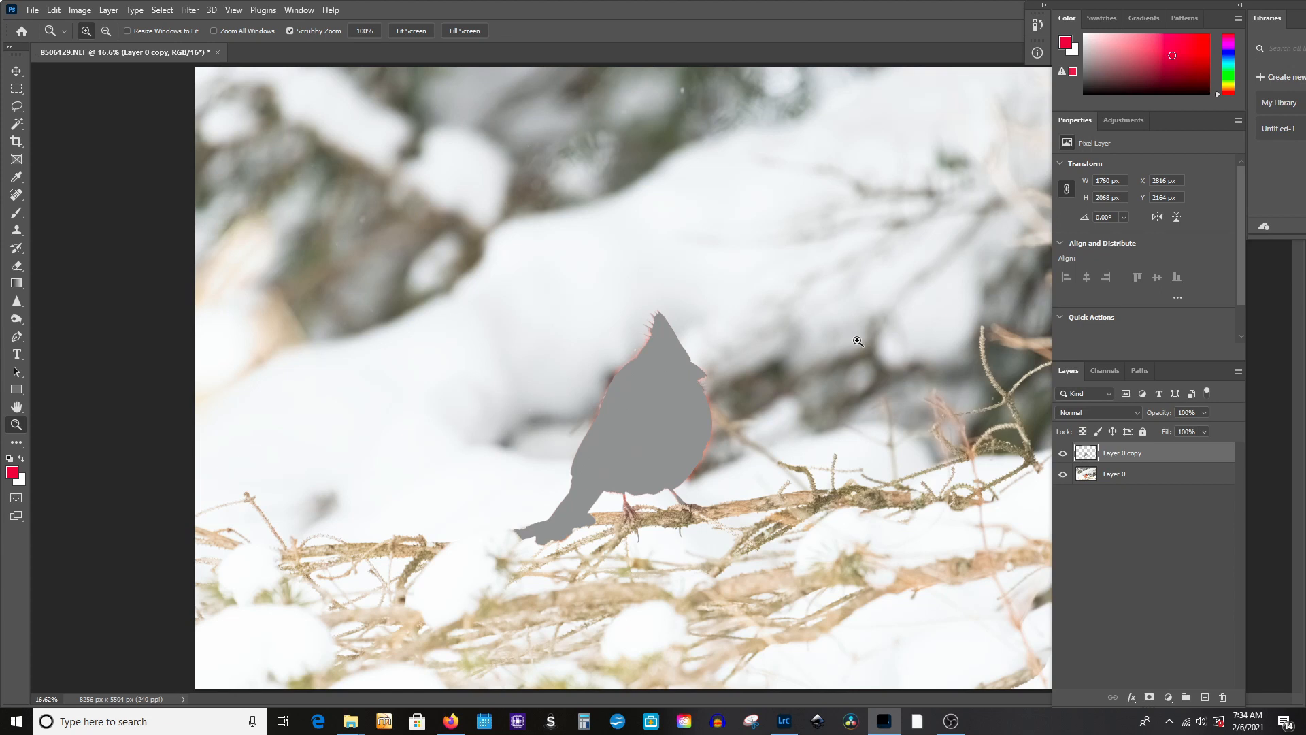
click(1138, 414)
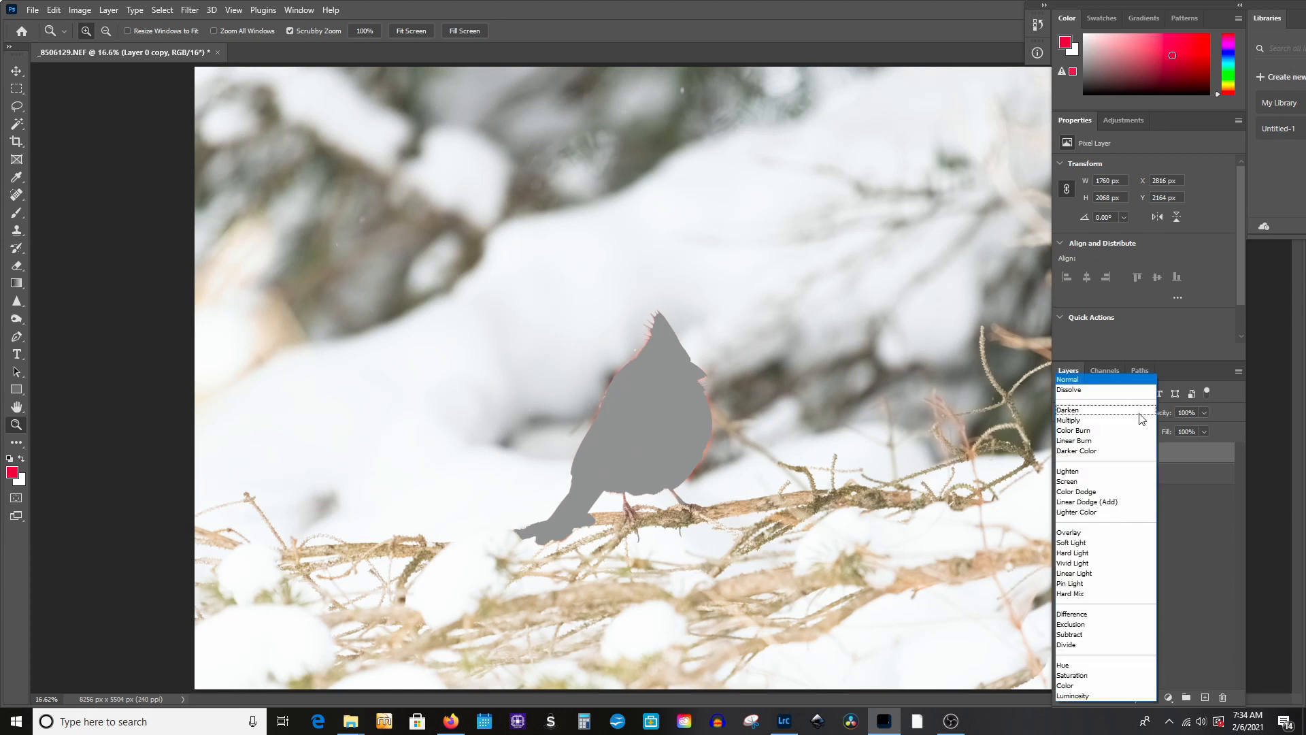
click(1099, 571)
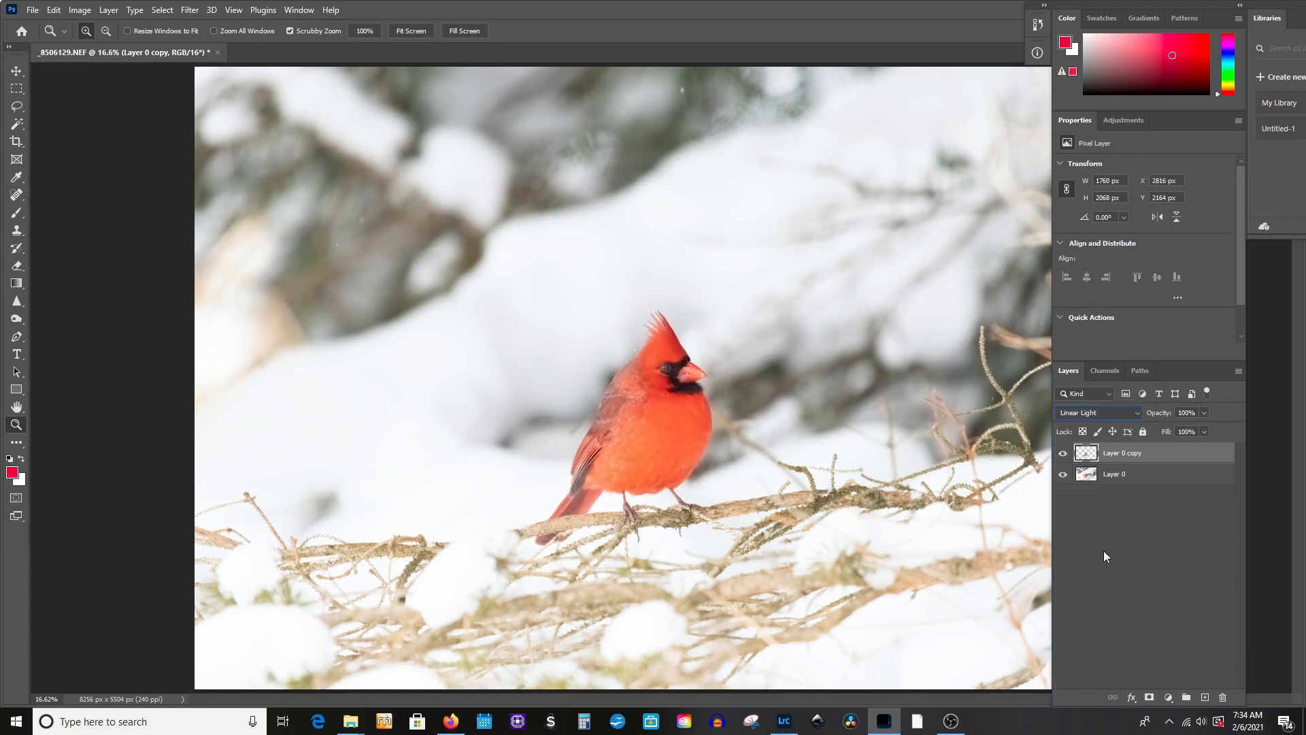
Compare the cardinal's head and feather detail up close with and without the High Pass layer
click(694, 417)
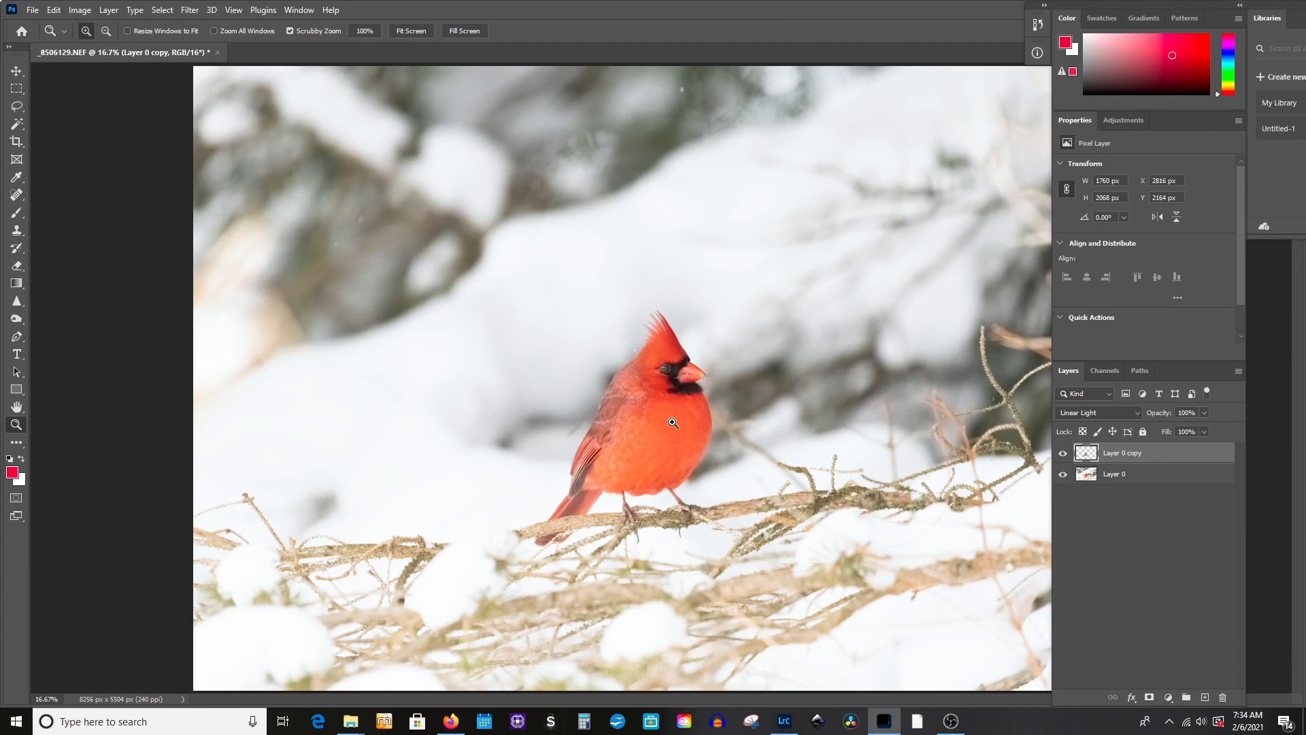
click(672, 423)
click(673, 422)
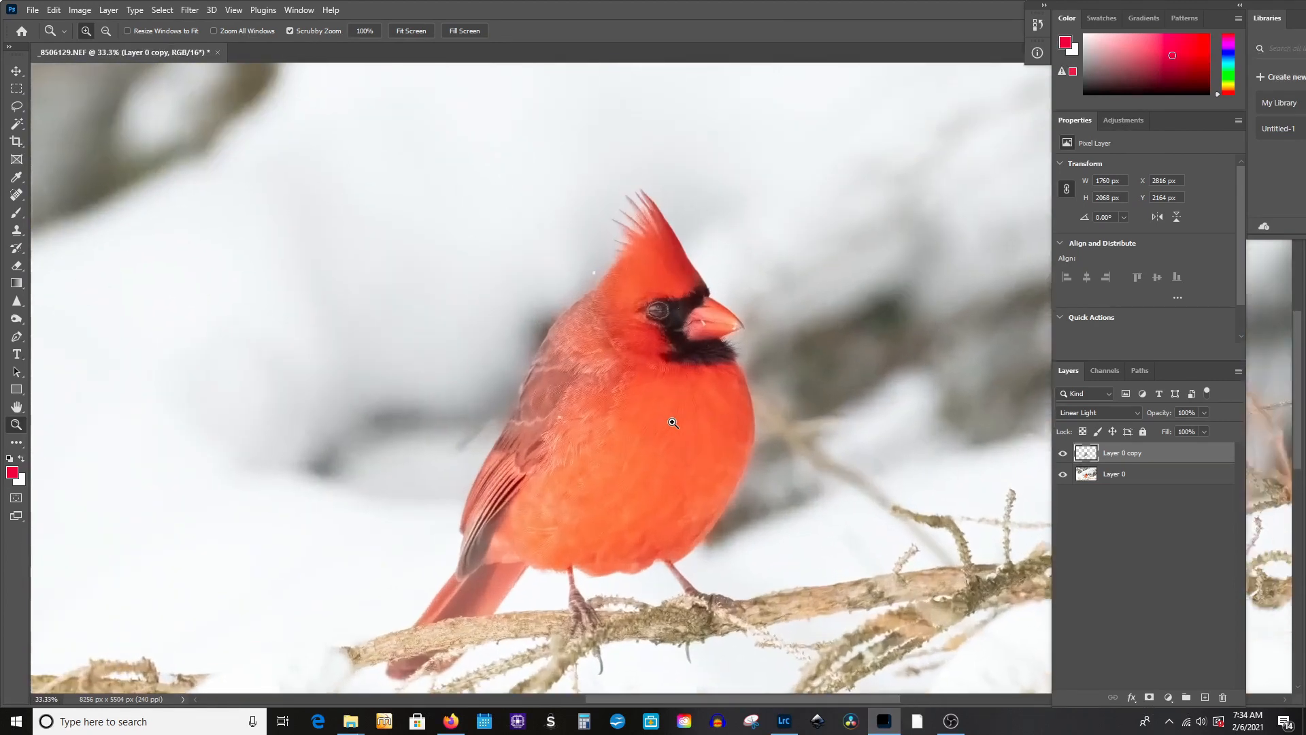
click(672, 423)
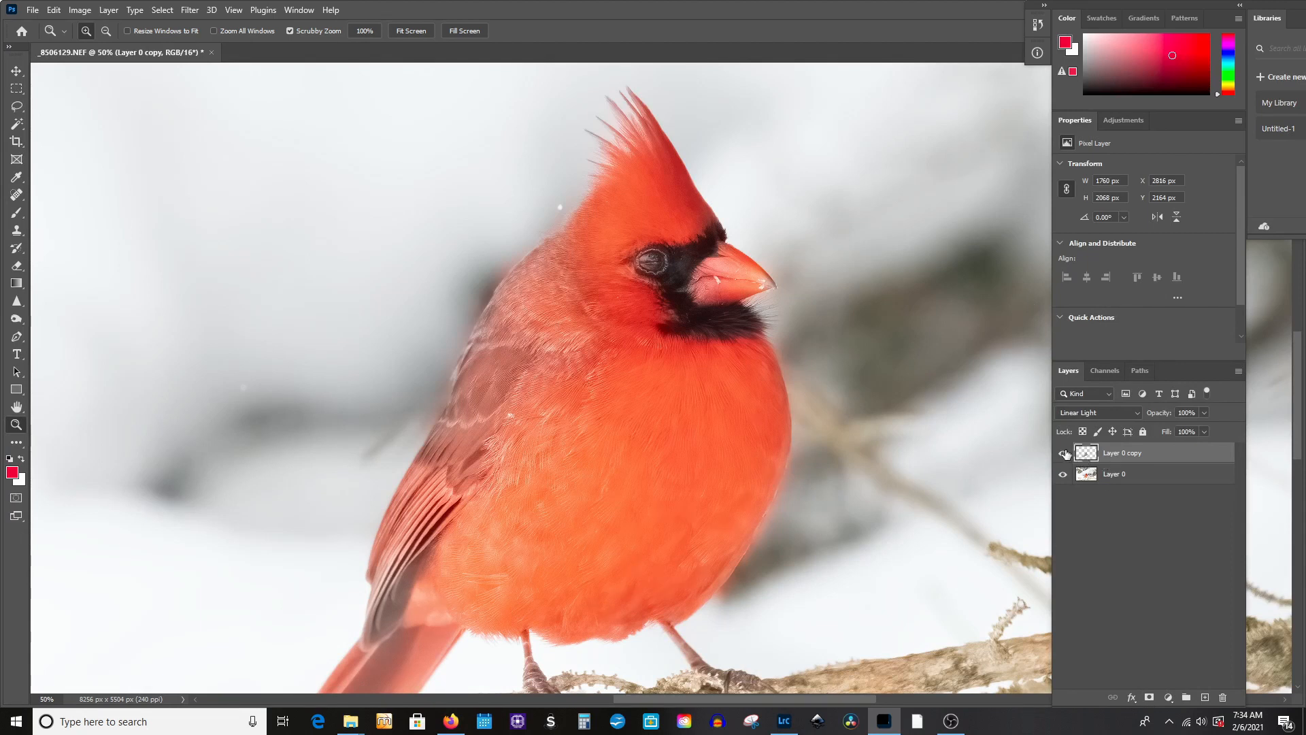
click(687, 349)
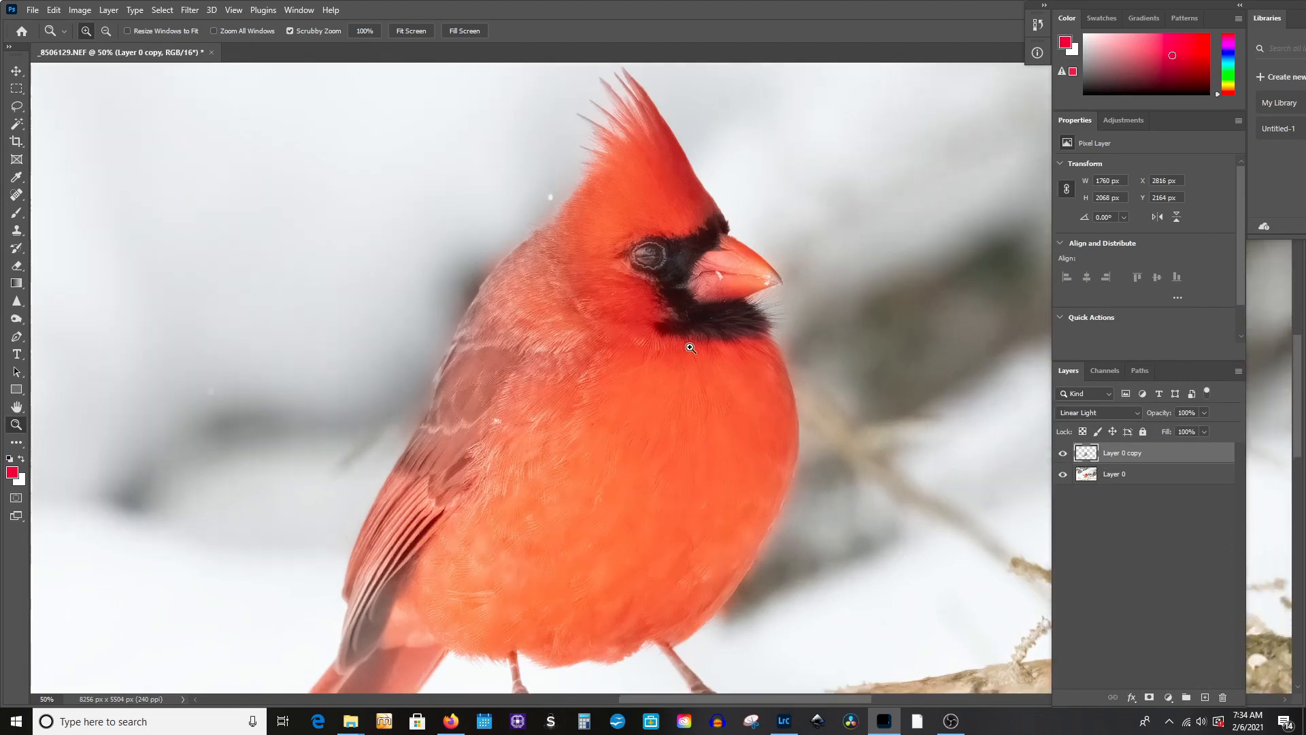
click(973, 289)
scroll(973, 289, up, 2)
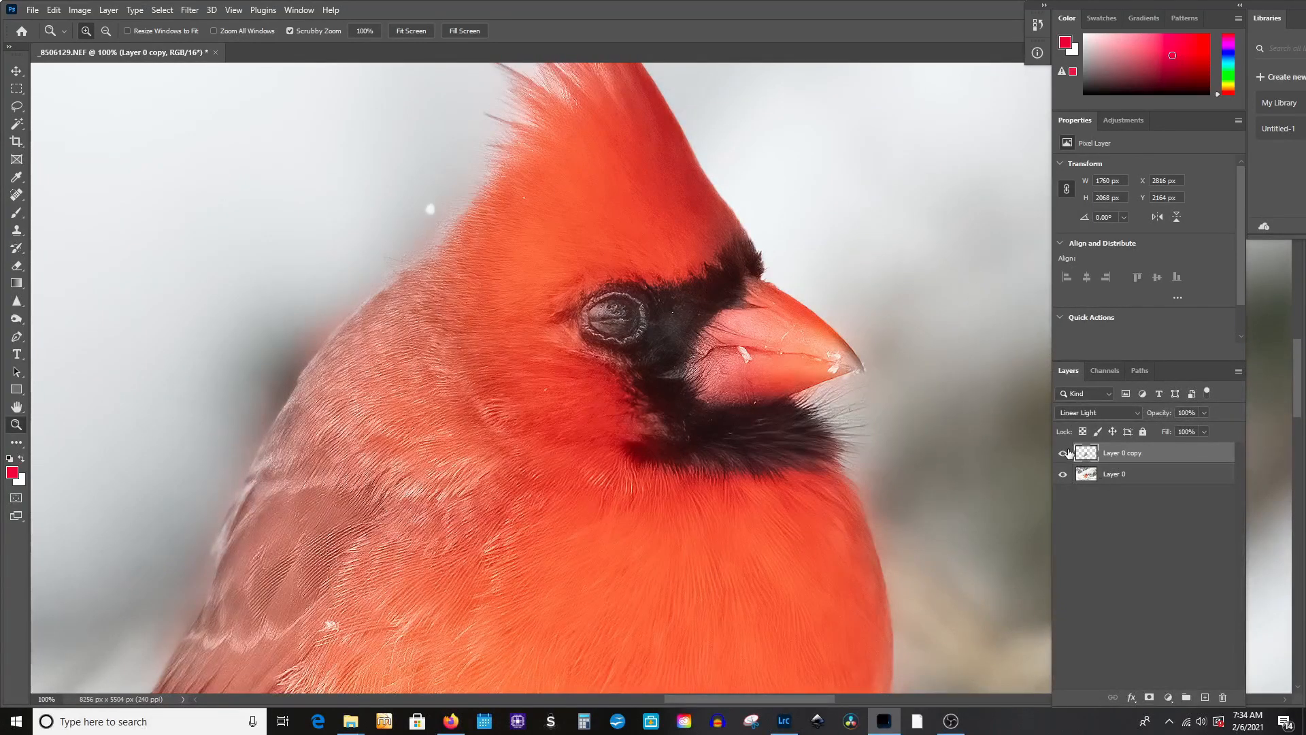
click(1062, 456)
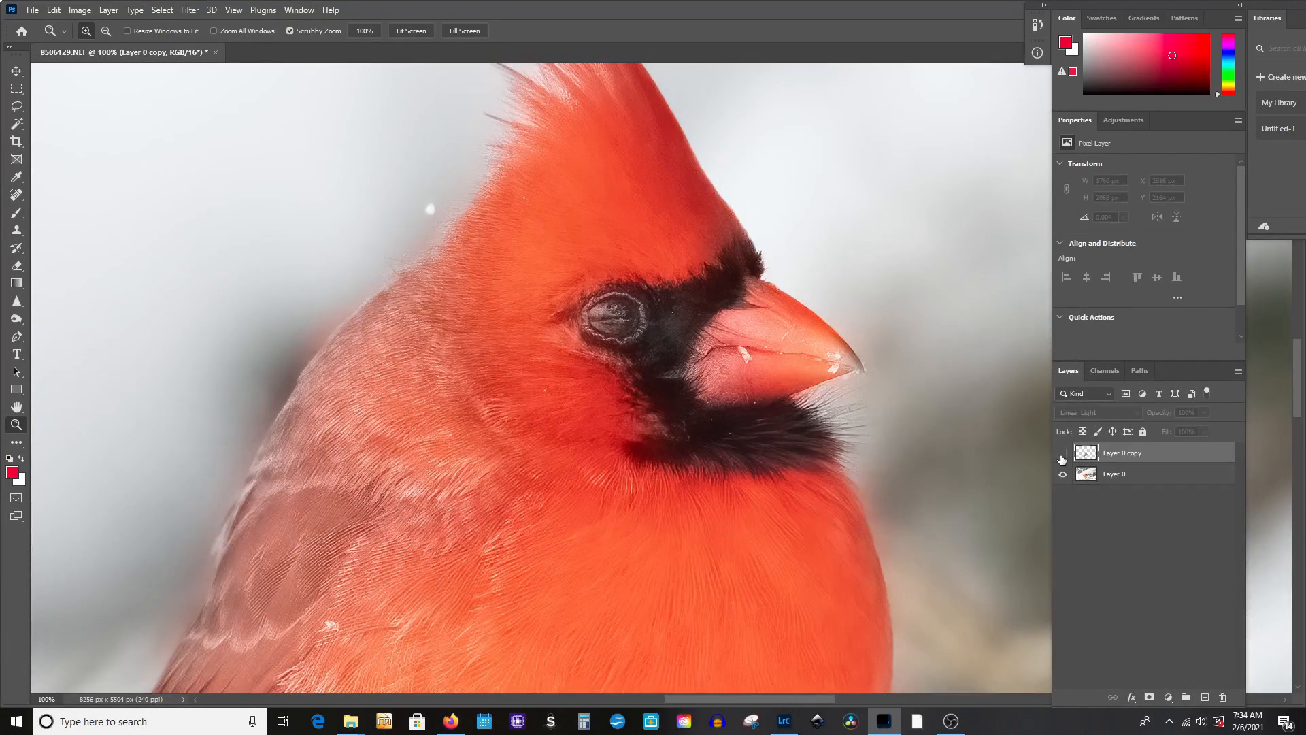
click(1063, 454)
click(1062, 455)
click(1062, 456)
click(1063, 456)
click(1063, 456)
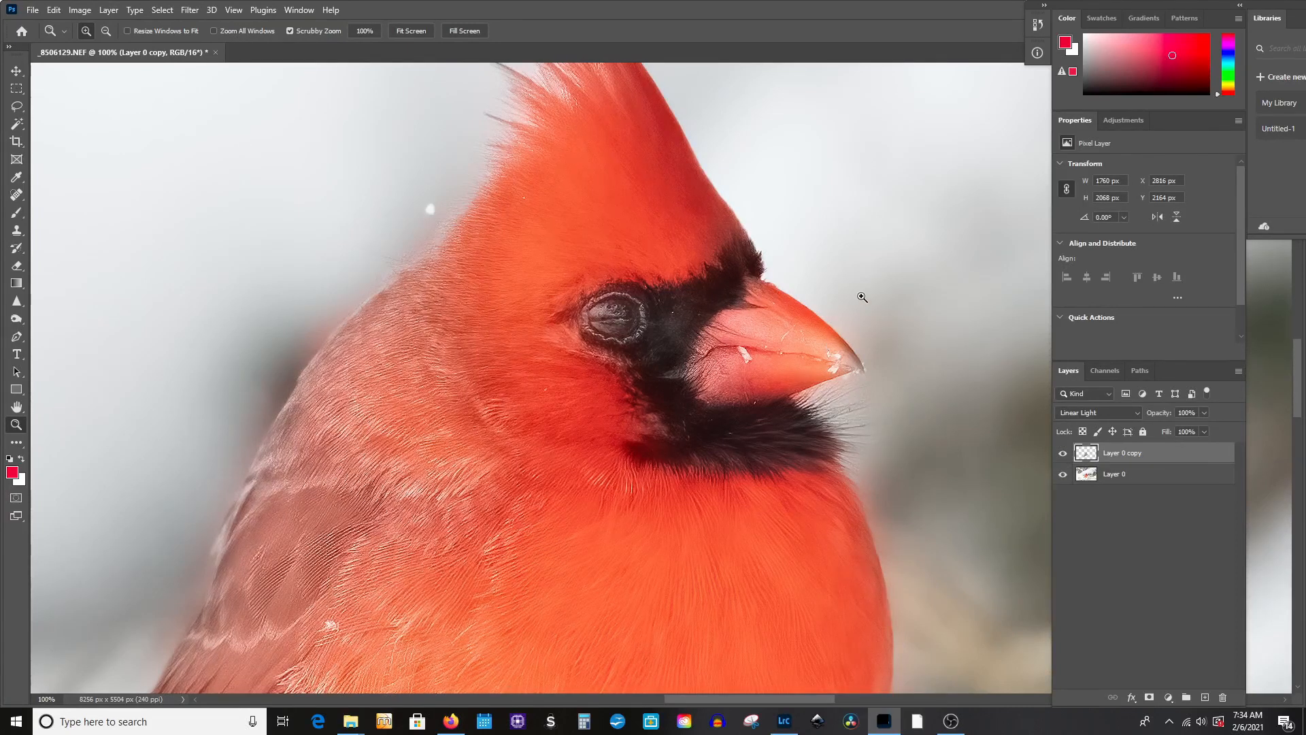
Review the whole sharpened cardinal on its branch against the snowy background
alt+click(551, 344)
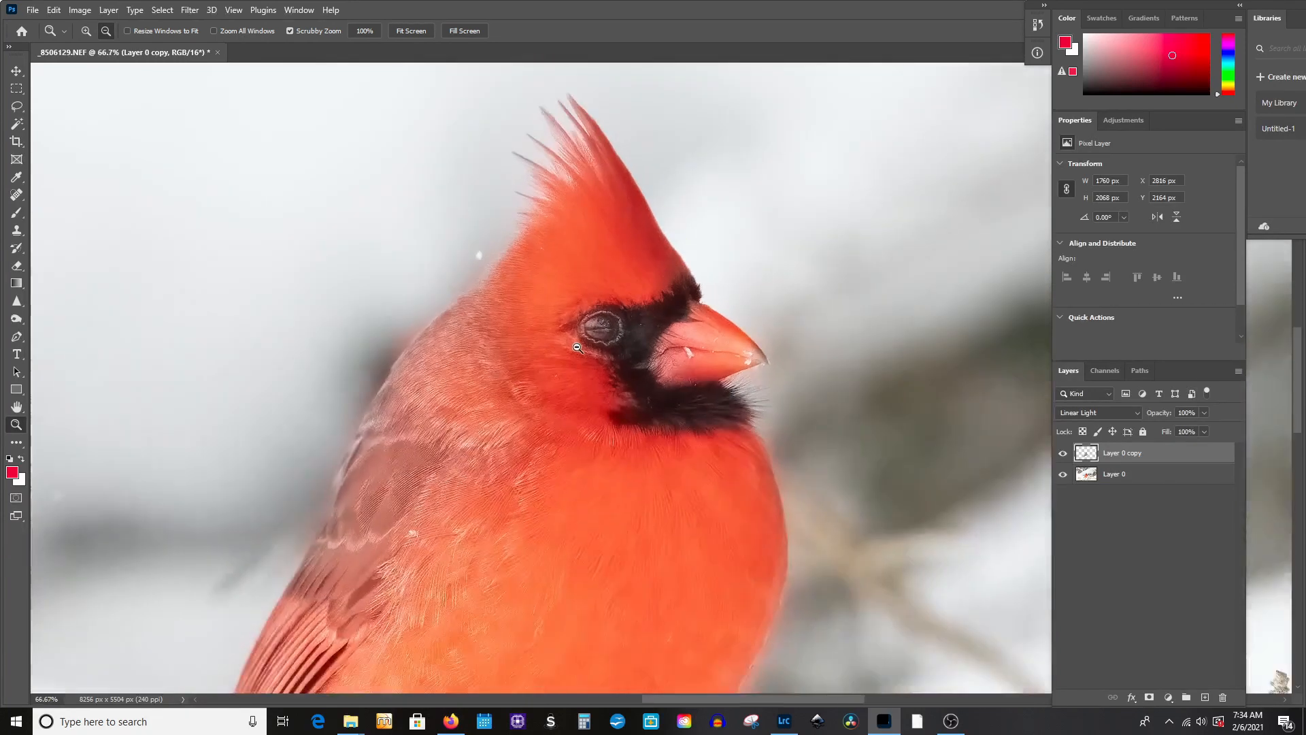
alt+click(597, 429)
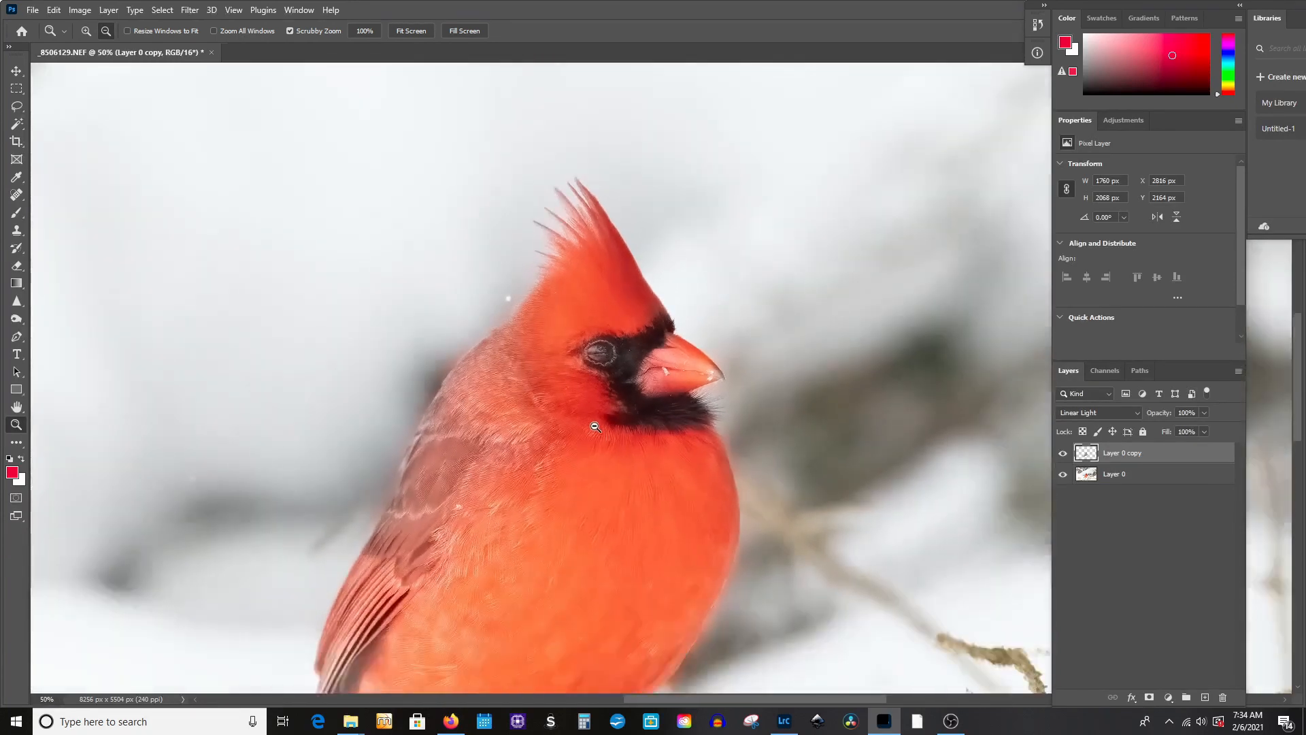
alt+click(597, 429)
scroll(787, 417, down, 3)
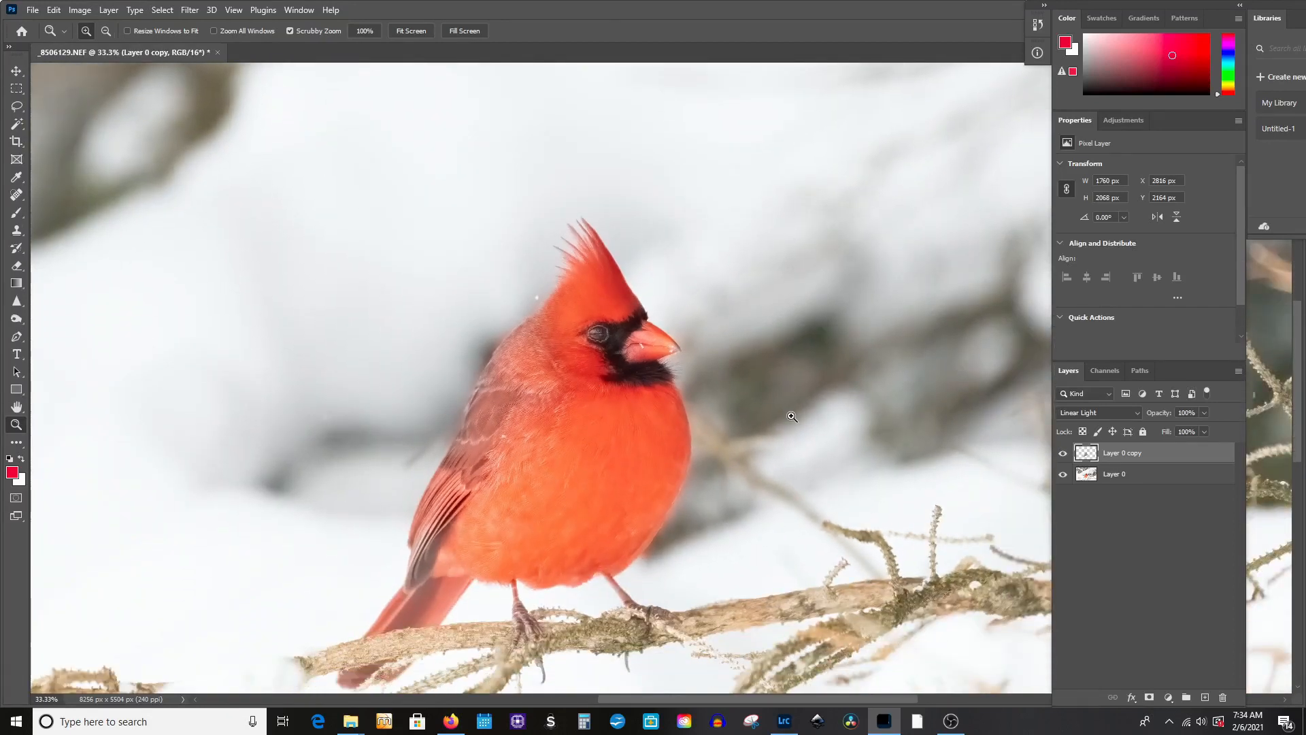
scroll(743, 318, down, 1)
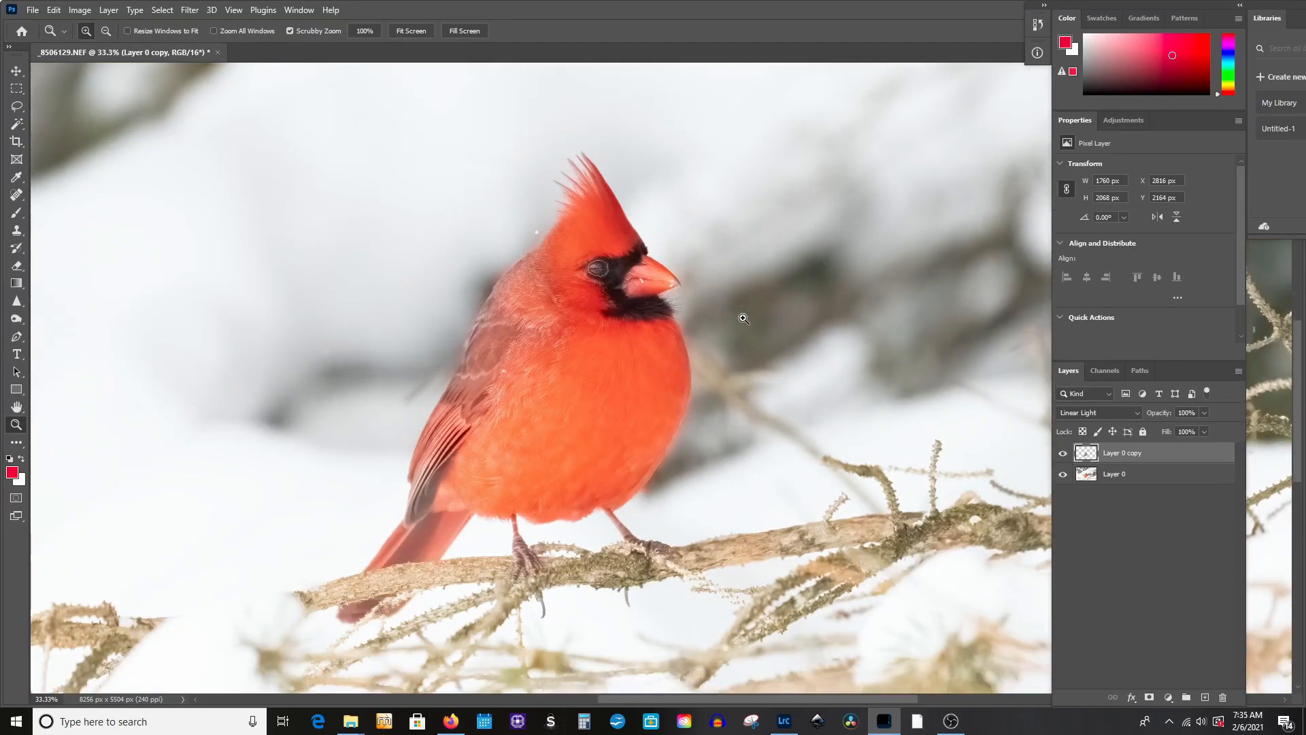
scroll(743, 318, down, 1)
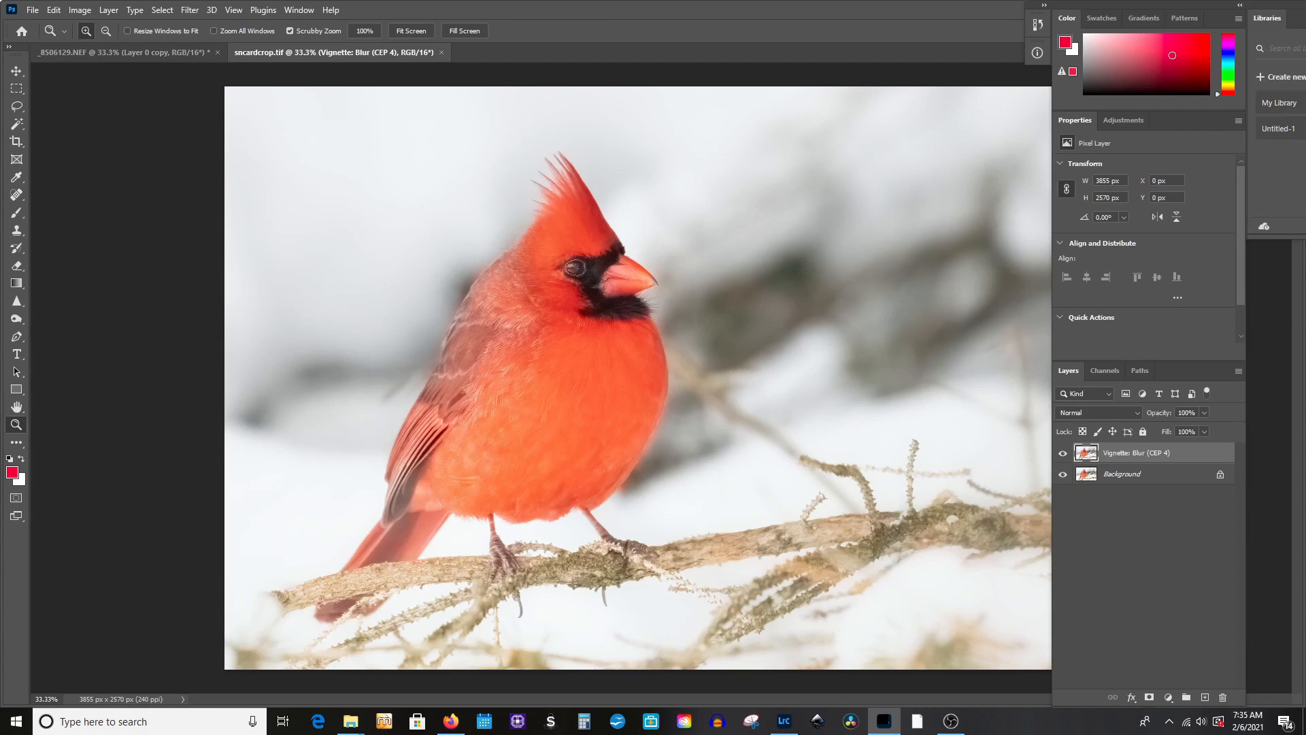
Move the side panels clear of the cropped photo sncardcrop.tif and inspect the cardinal's head and body
drag(1108, 6, 1180, 6)
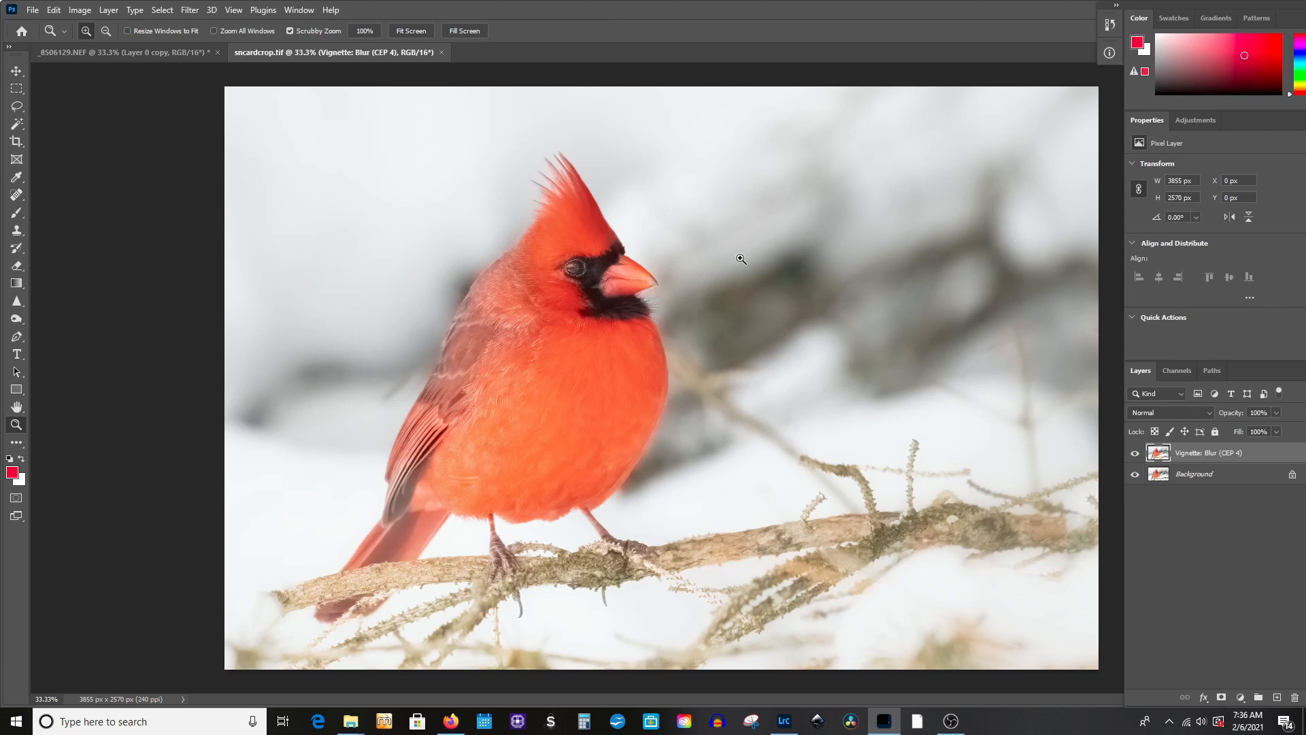
click(586, 266)
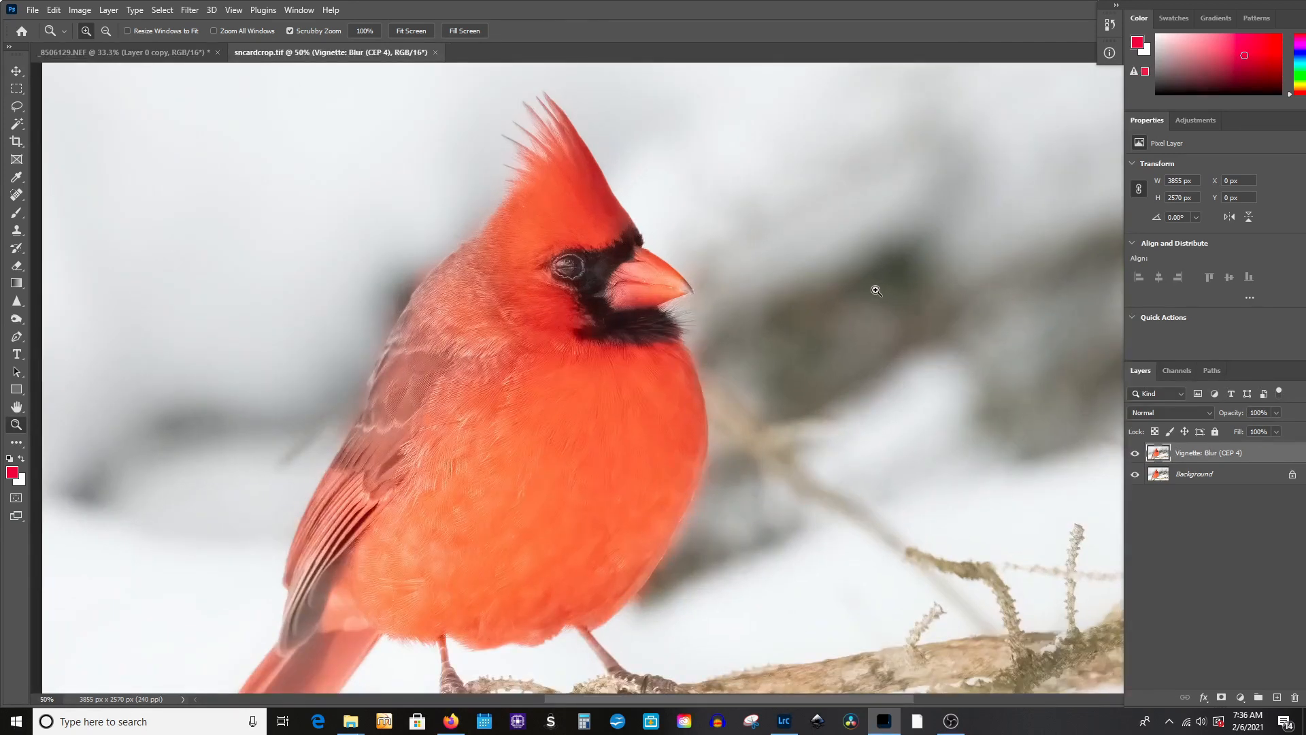